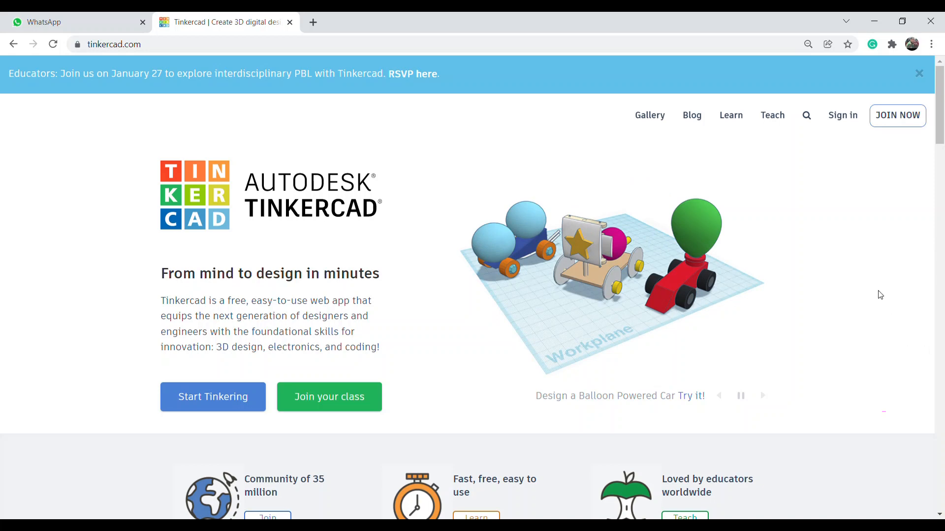
Search the web for "sensor ultrasonic arduino" in a new browser tab, view the image results, and close the tab.
{"action": "left_click", "coordinate": [313, 24]}
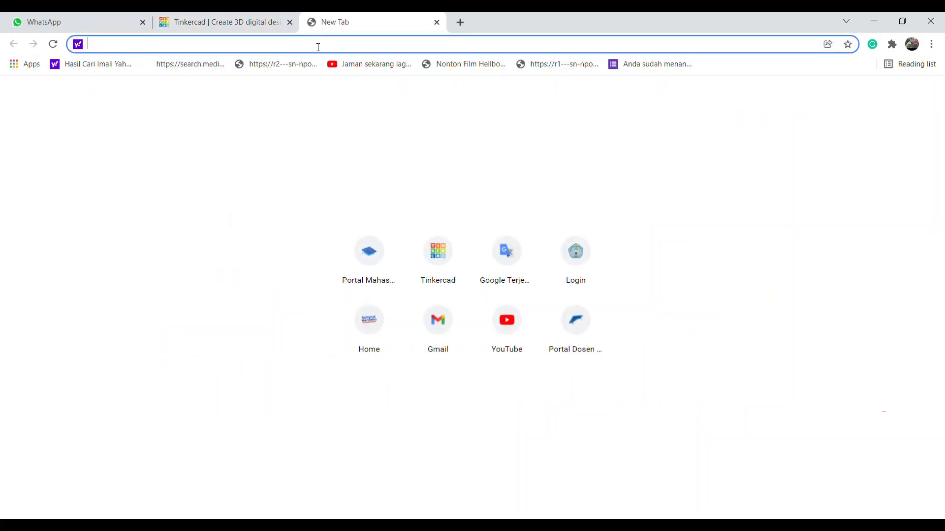
{"action": "type", "text": "sensor"}
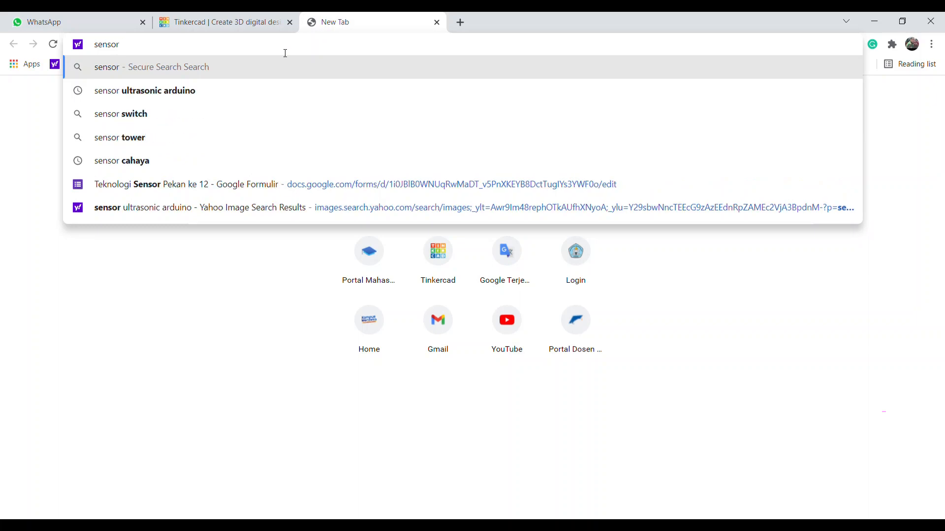
{"action": "left_click", "coordinate": [254, 88]}
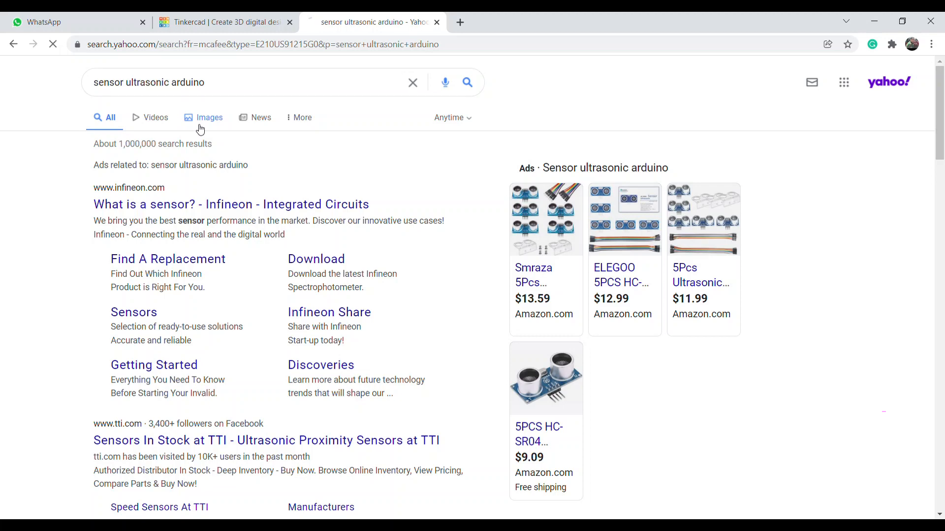
{"action": "left_click", "coordinate": [199, 127]}
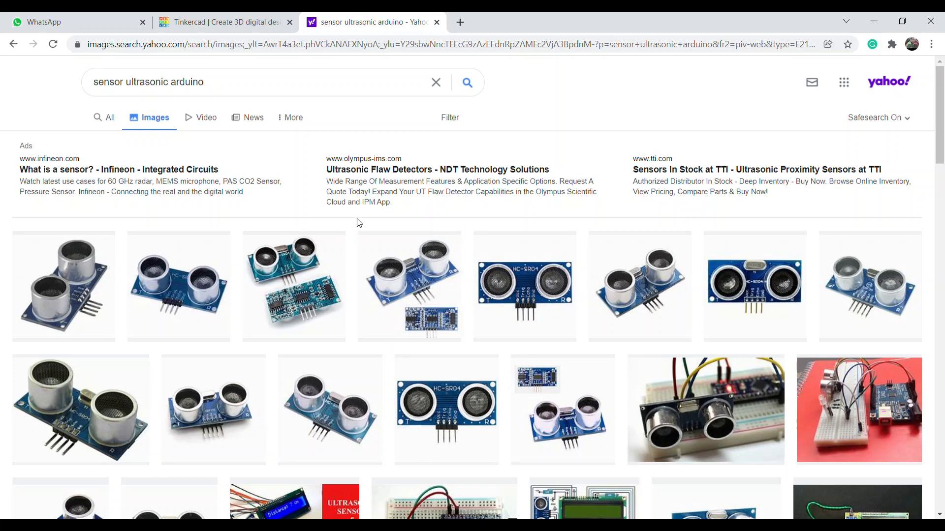
{"action": "left_click", "coordinate": [437, 25]}
Switch to WhatsApp and view the photo of the glasses fitted with an ultrasonic sensor in the first pinned chat.
{"action": "left_click", "coordinate": [82, 17]}
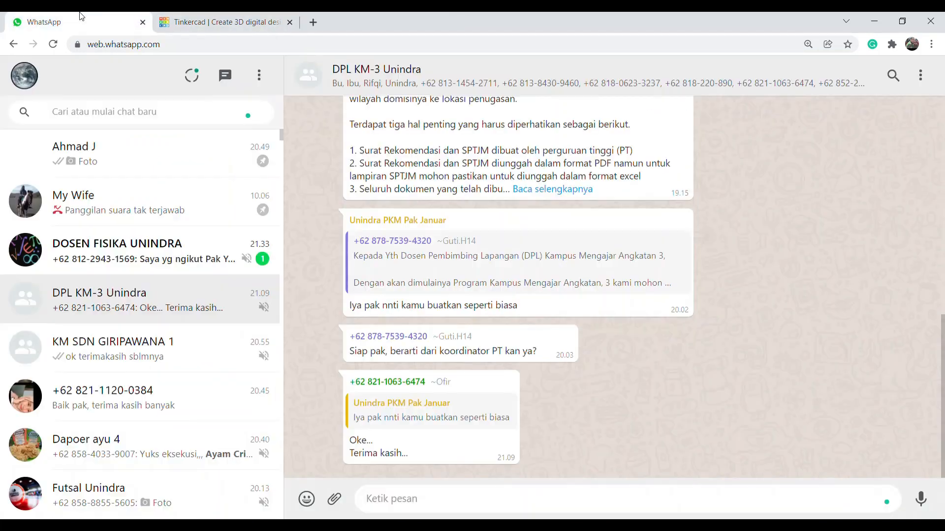
{"action": "left_click", "coordinate": [176, 155]}
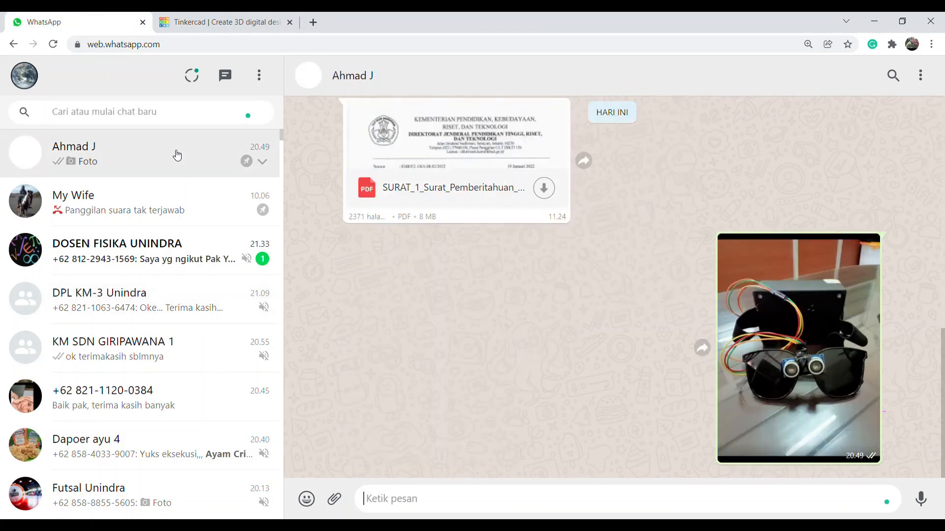
{"action": "left_click", "coordinate": [825, 370]}
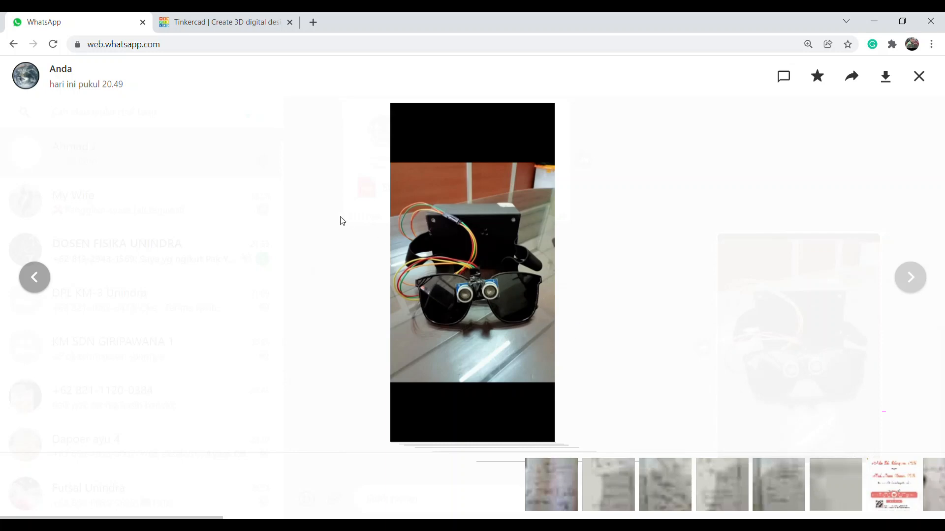
Switch back to Tinkercad and sign in by email or username, using the saved username and account password.
{"action": "left_click", "coordinate": [217, 17]}
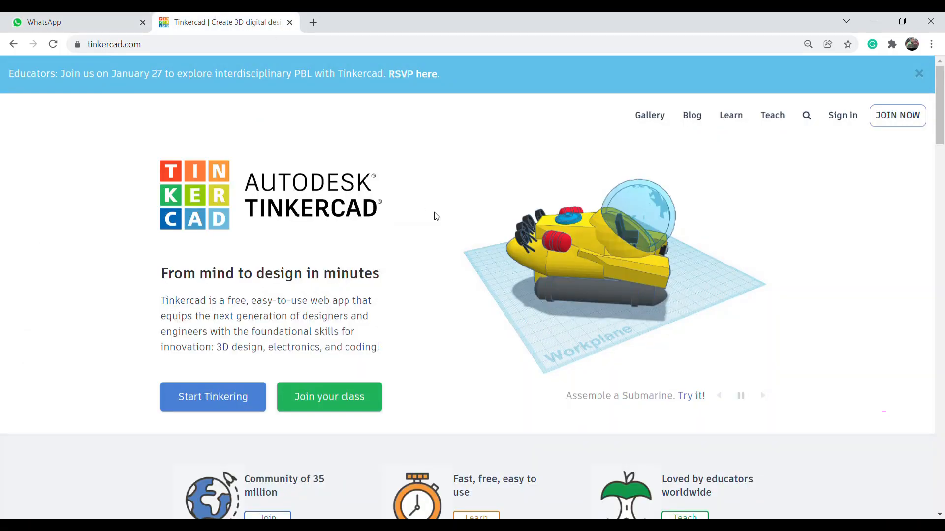
{"action": "left_click", "coordinate": [842, 118]}
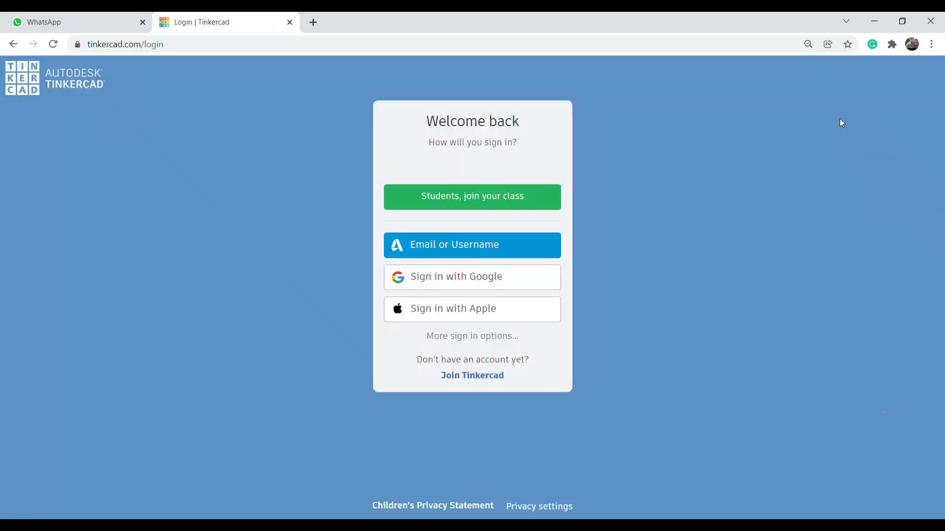
{"action": "left_click", "coordinate": [448, 252]}
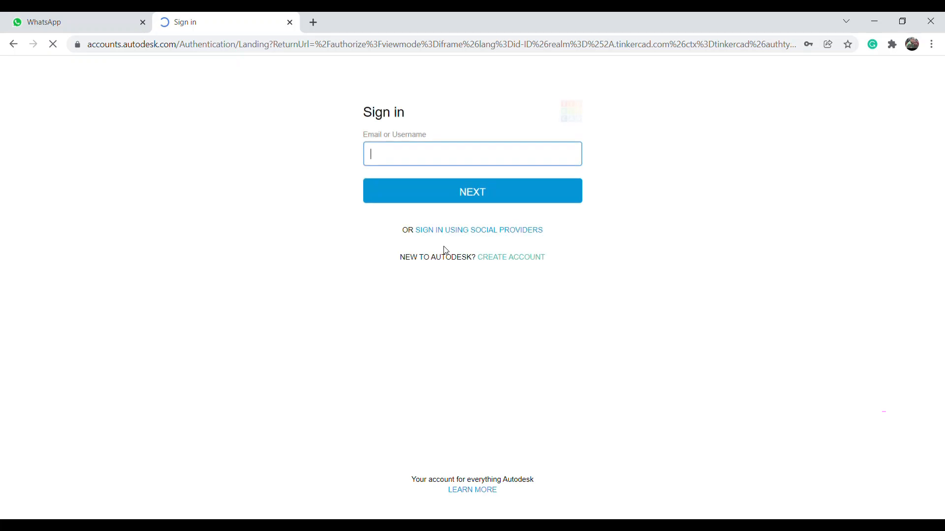
{"action": "left_click", "coordinate": [472, 192]}
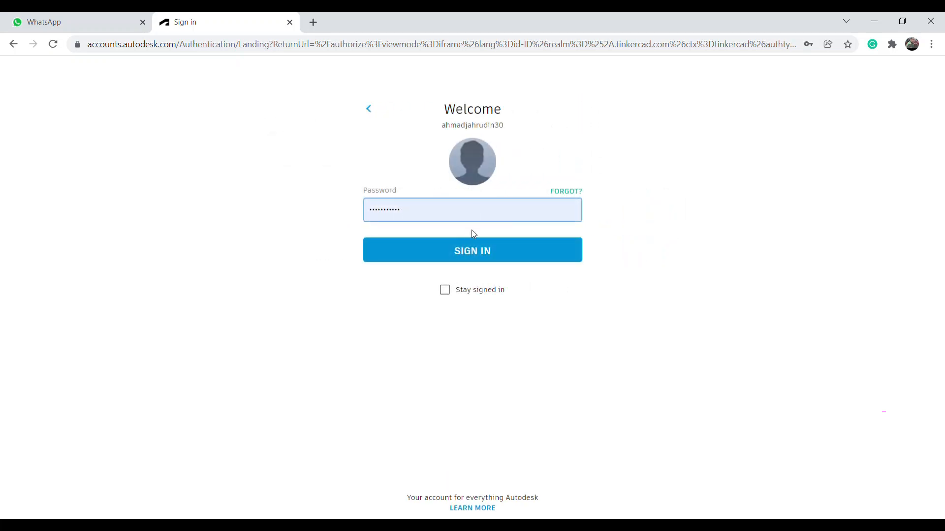
{"action": "left_click", "coordinate": [469, 251]}
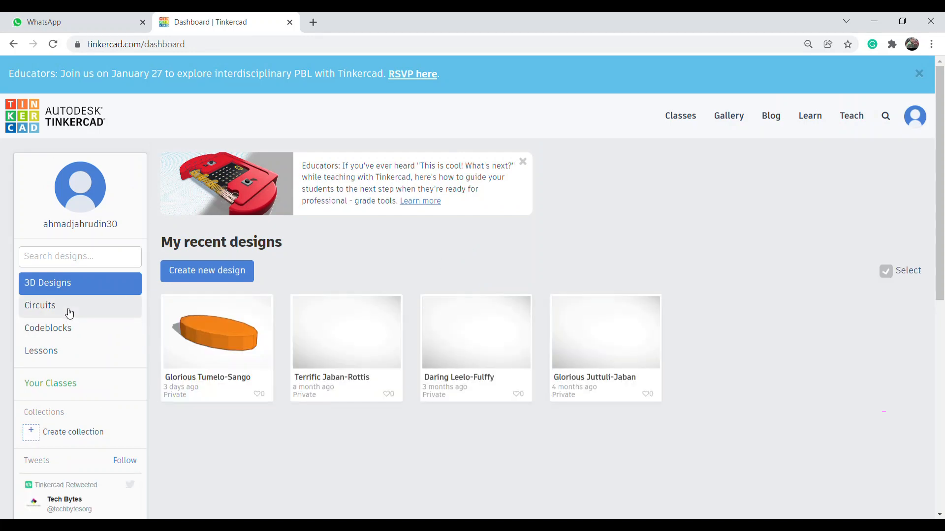
Open the Dazzling Gaaris-Lappi circuit from the account's circuit designs for editing.
{"action": "left_click", "coordinate": [70, 312]}
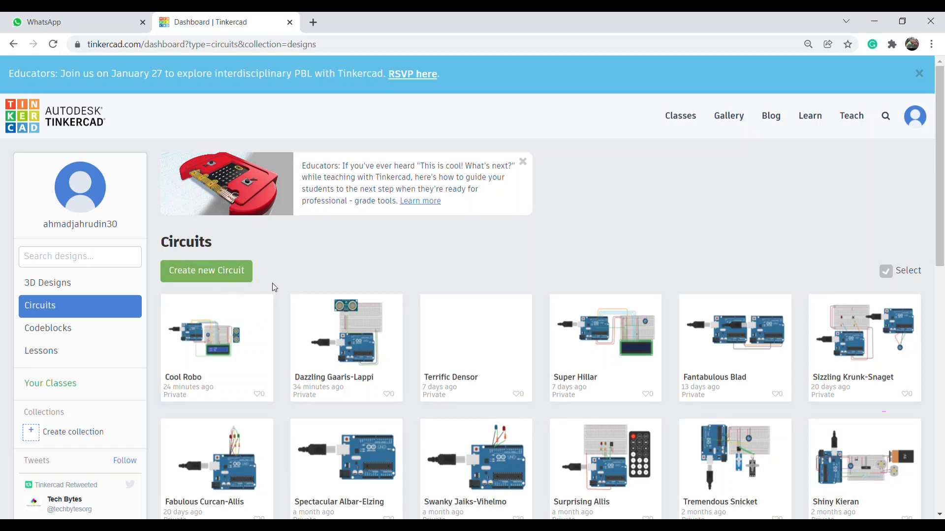
{"action": "left_click", "coordinate": [348, 362]}
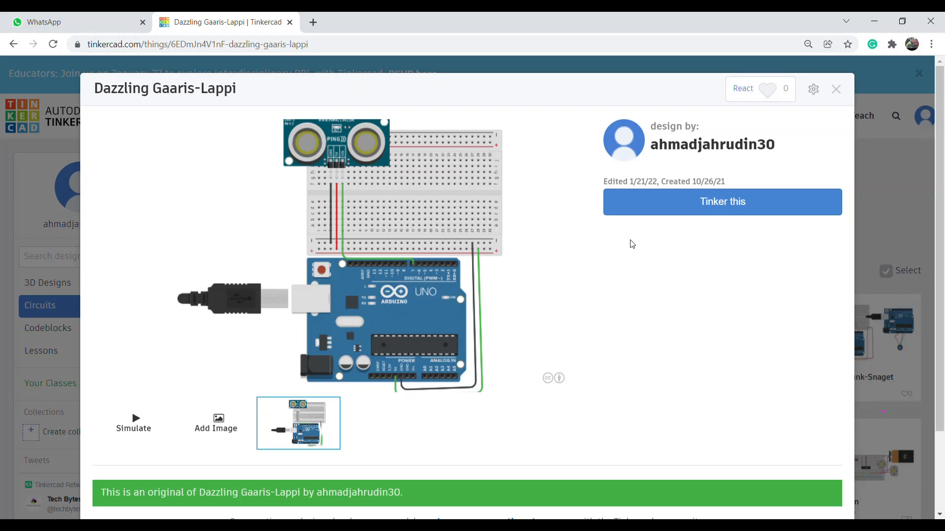
{"action": "left_click", "coordinate": [694, 213]}
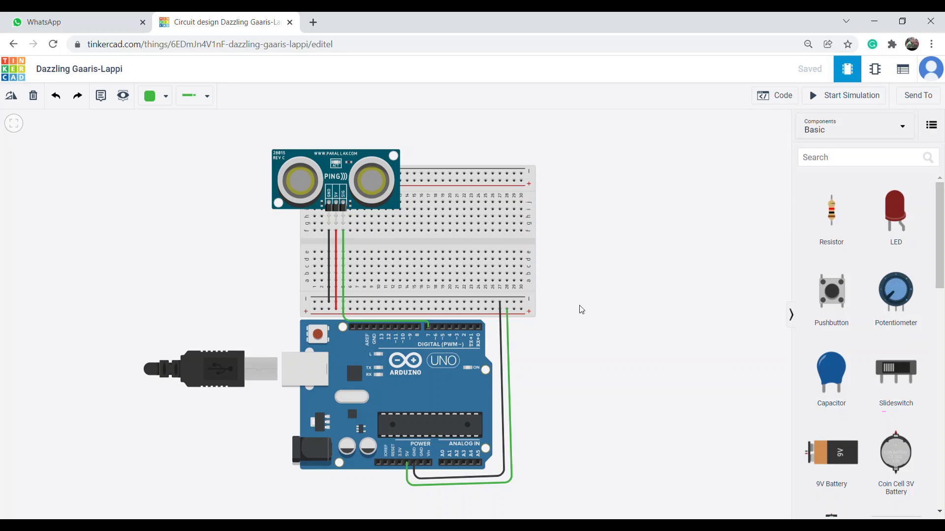
Search the component library for "ultr" to find the ultrasonic distance sensor.
{"action": "left_click", "coordinate": [839, 165]}
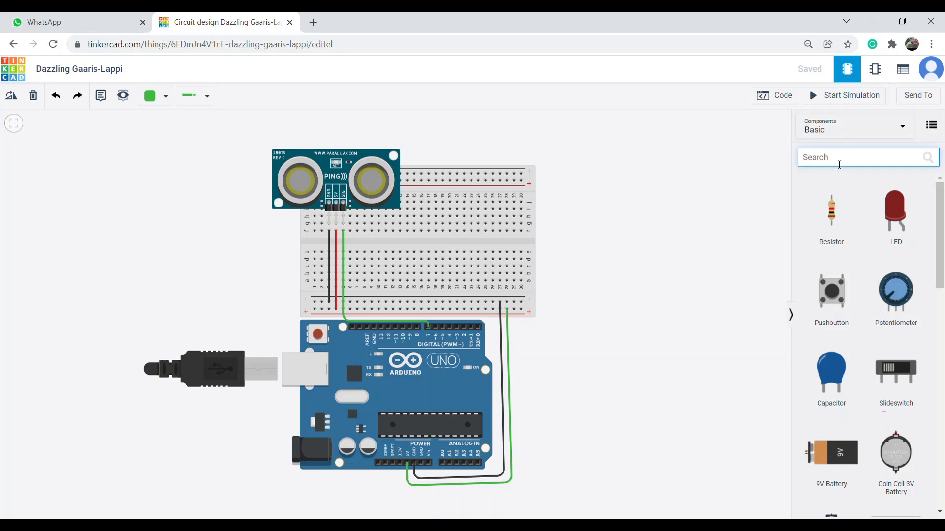
{"action": "type", "text": "ult"}
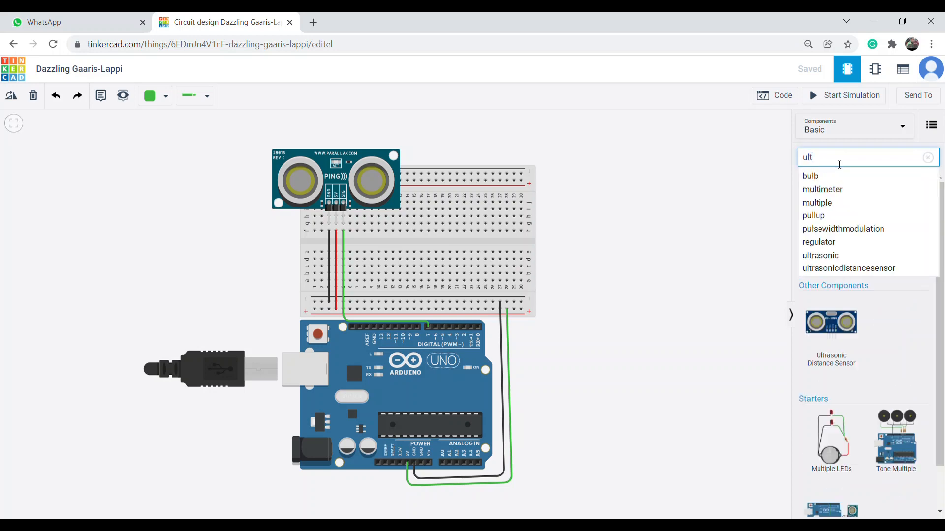
{"action": "type", "text": "r"}
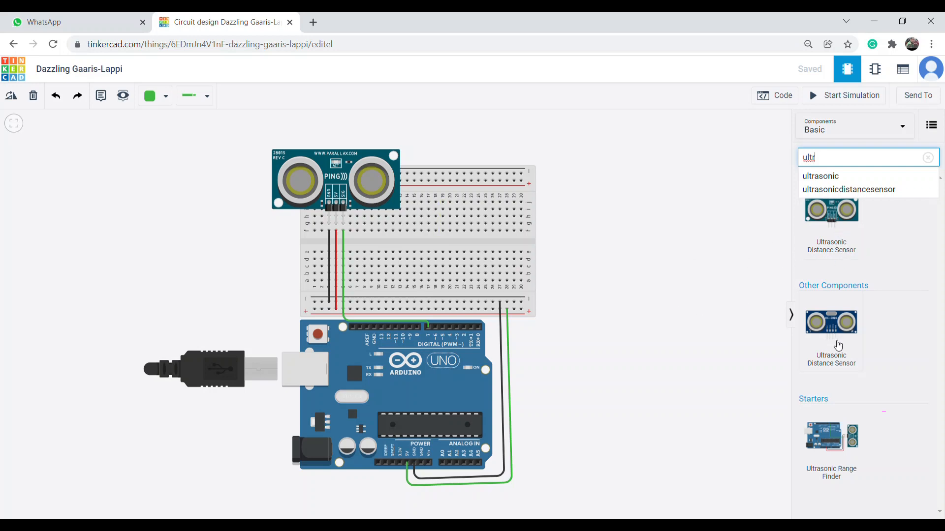
{"action": "left_click", "coordinate": [751, 199]}
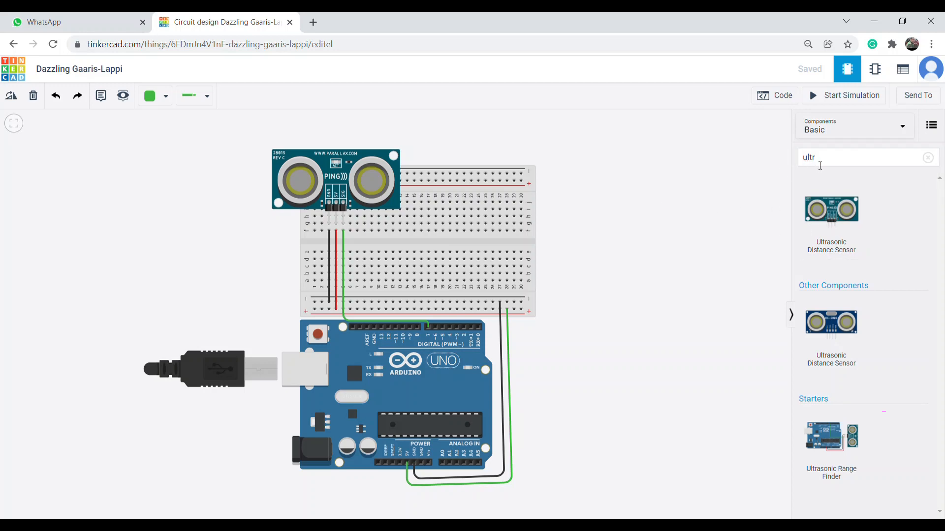
Replace the component search term and search the library for "breadboard".
{"action": "left_click_drag", "start_coordinate": [818, 164], "coordinate": [774, 158]}
{"action": "left_click", "coordinate": [853, 165]}
{"action": "type", "text": "board"}
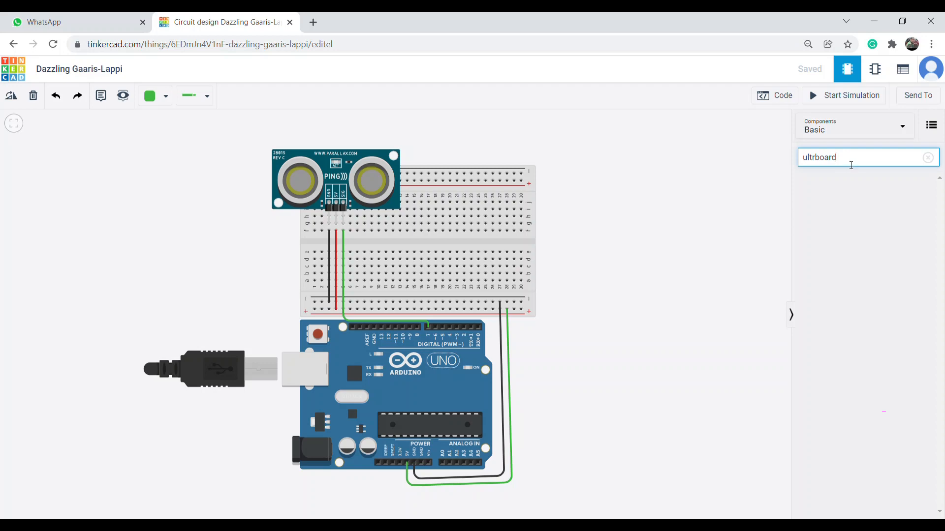
{"action": "key", "text": "BackSpace"}
{"action": "key", "text": "BackSpace"}
{"action": "key", "text": "BackSpace"}
{"action": "key", "text": "BackSpace"}
{"action": "key", "text": "BackSpace"}
{"action": "key", "text": "BackSpace"}
{"action": "key", "text": "BackSpace"}
{"action": "key", "text": "BackSpace"}
{"action": "key", "text": "BackSpace"}
{"action": "type", "text": "bo"}
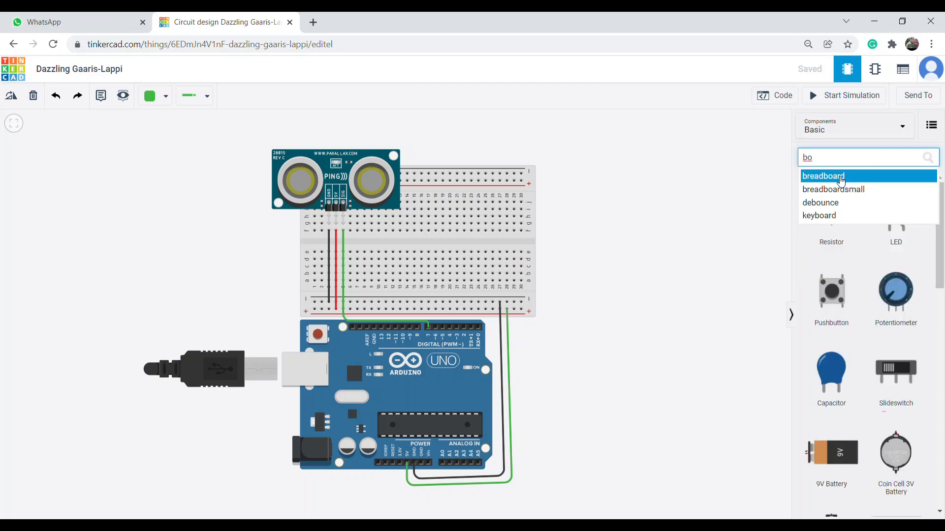
{"action": "left_click", "coordinate": [837, 176]}
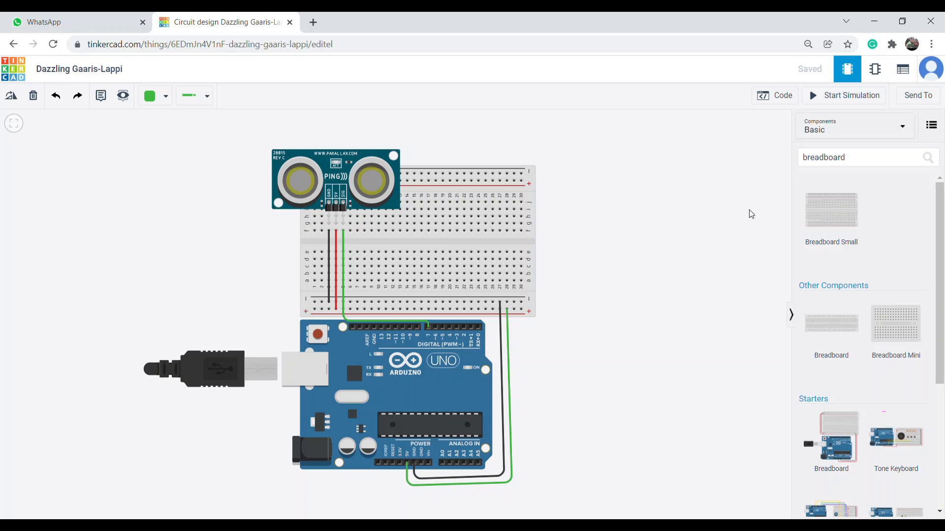
Search the component library for "ard" to find the Arduino board.
{"action": "left_click_drag", "start_coordinate": [850, 164], "coordinate": [784, 158]}
{"action": "left_click", "coordinate": [786, 160]}
{"action": "left_click_drag", "start_coordinate": [846, 158], "coordinate": [778, 152]}
{"action": "type", "text": "ard"}
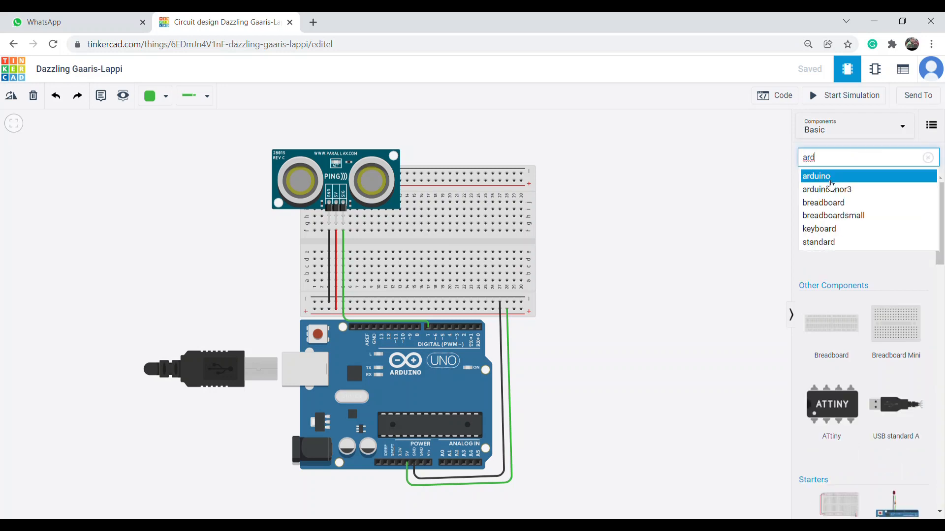
{"action": "key", "text": "Return"}
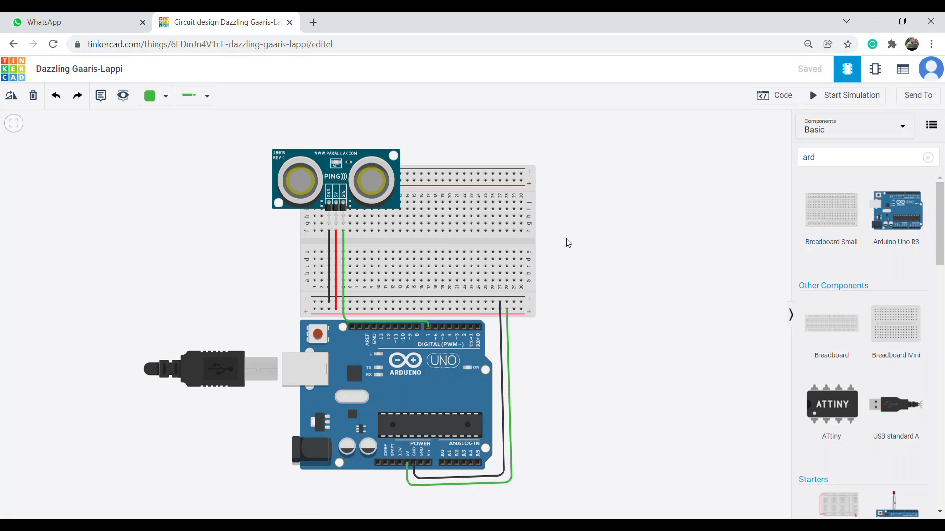
Draw a bent green wire outside the breadboard from the lower negative rail at column 30 to hole e30, and delete it.
{"action": "scroll", "coordinate": [566, 243], "scroll_direction": "up", "scroll_amount": 2}
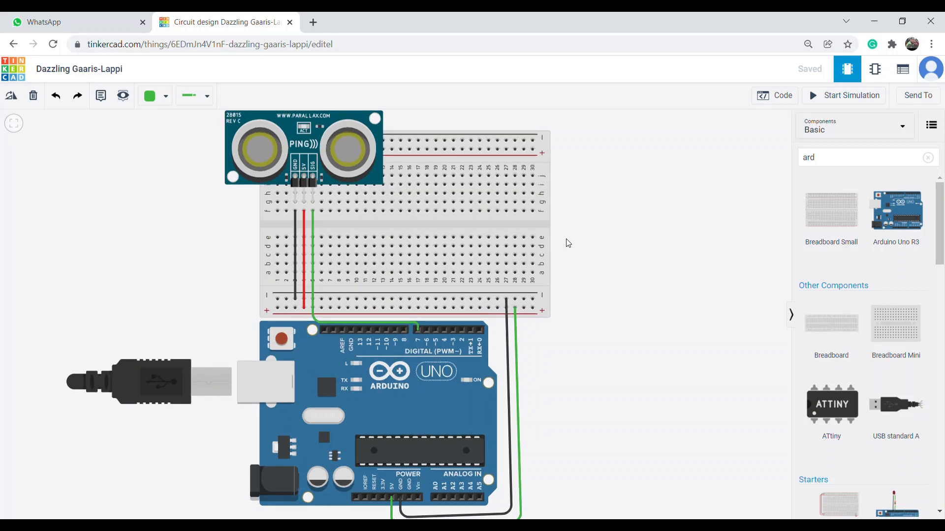
{"action": "left_click_drag", "start_coordinate": [568, 243], "coordinate": [574, 230]}
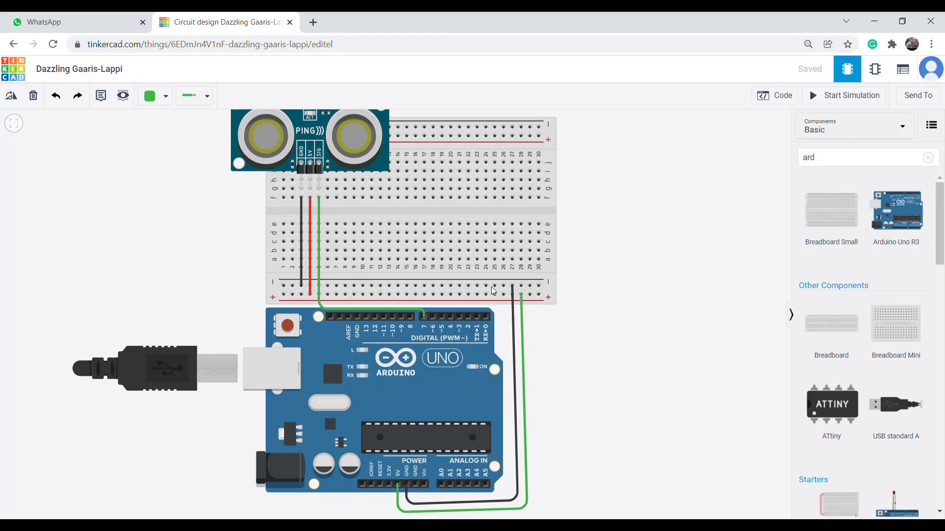
{"action": "left_click", "coordinate": [540, 287]}
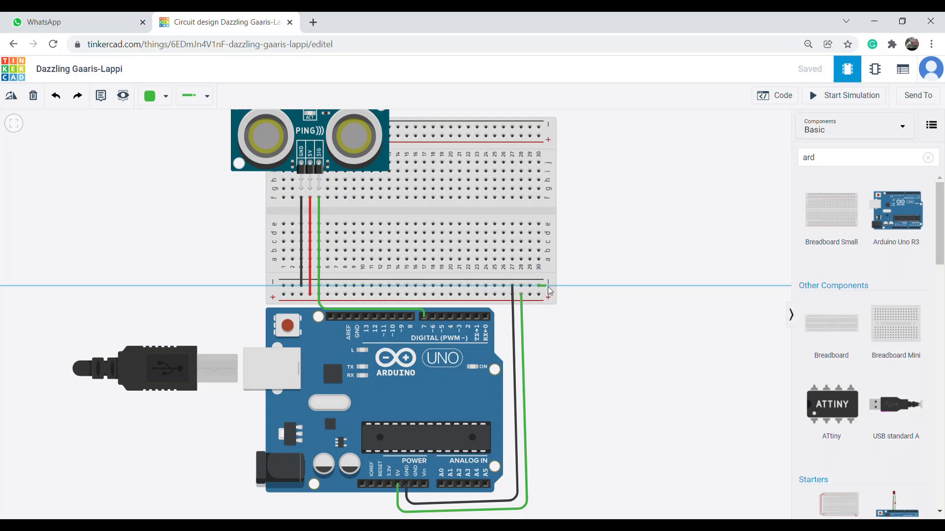
{"action": "left_click", "coordinate": [609, 283]}
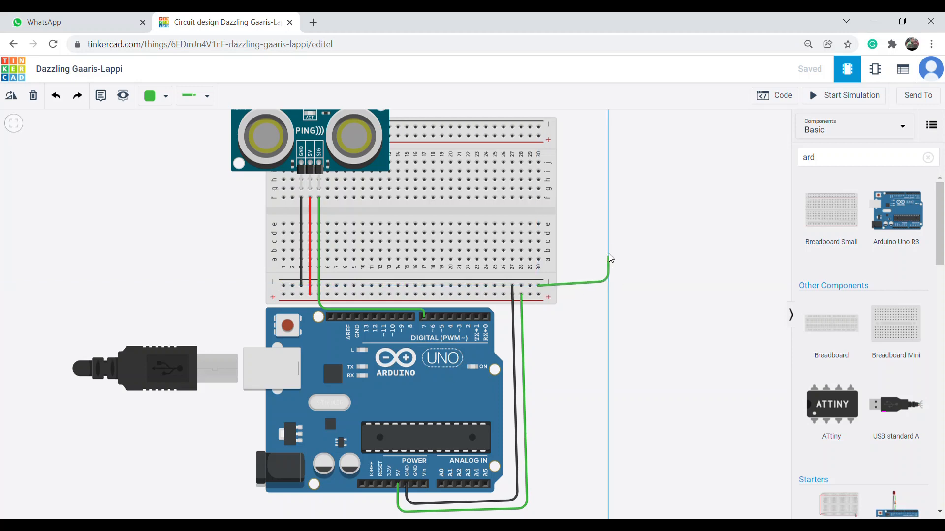
{"action": "left_click", "coordinate": [607, 216]}
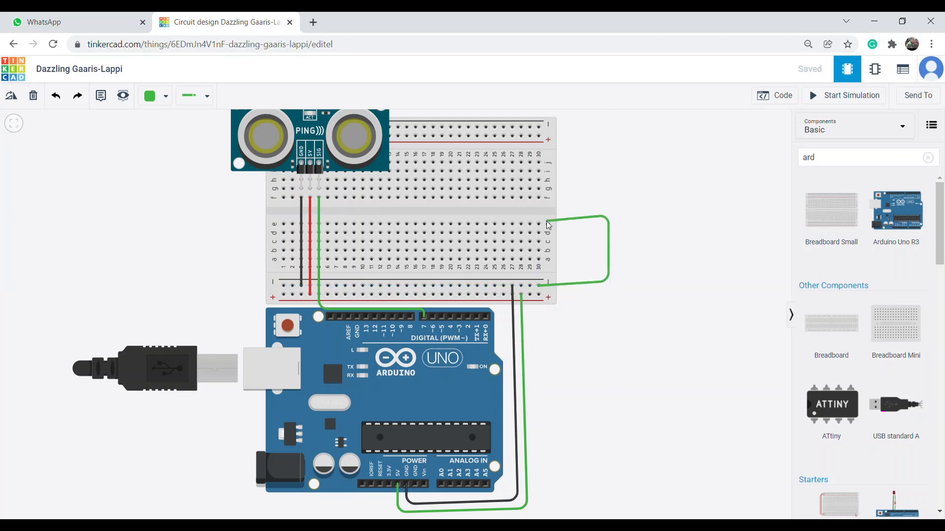
{"action": "left_click", "coordinate": [539, 224]}
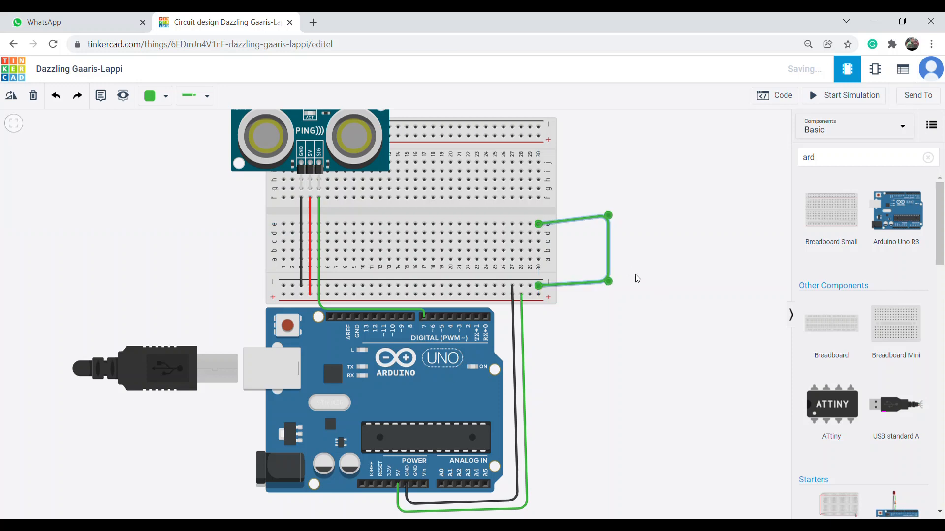
{"action": "key", "text": "Delete"}
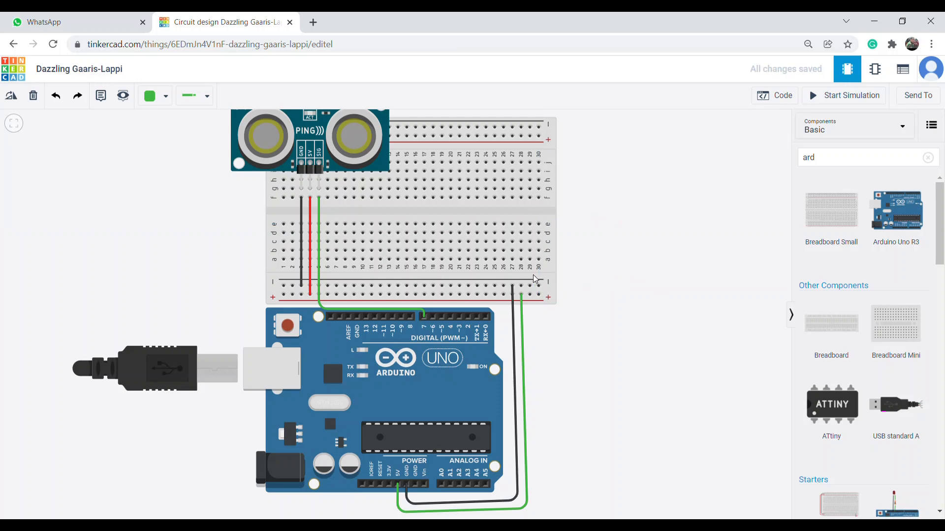
Draw green wires from the lower negative rail at column 30 to h15, from a15 to j17, and from i18 to c17.
{"action": "left_click", "coordinate": [539, 287]}
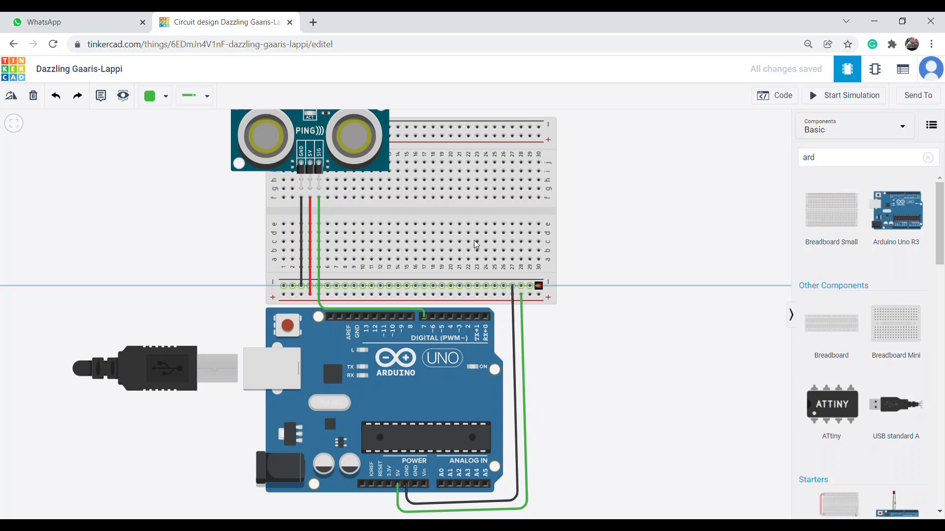
{"action": "left_click", "coordinate": [406, 181]}
{"action": "left_click", "coordinate": [407, 259]}
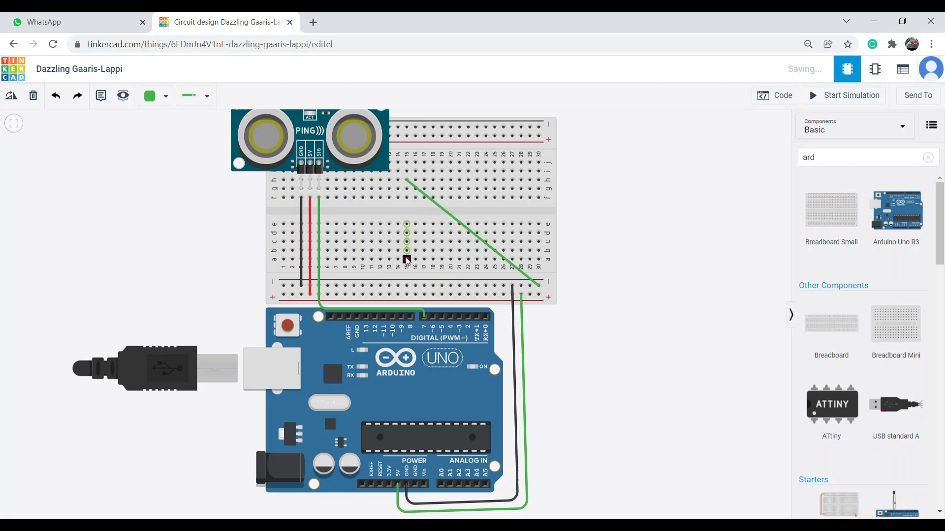
{"action": "left_click", "coordinate": [423, 161]}
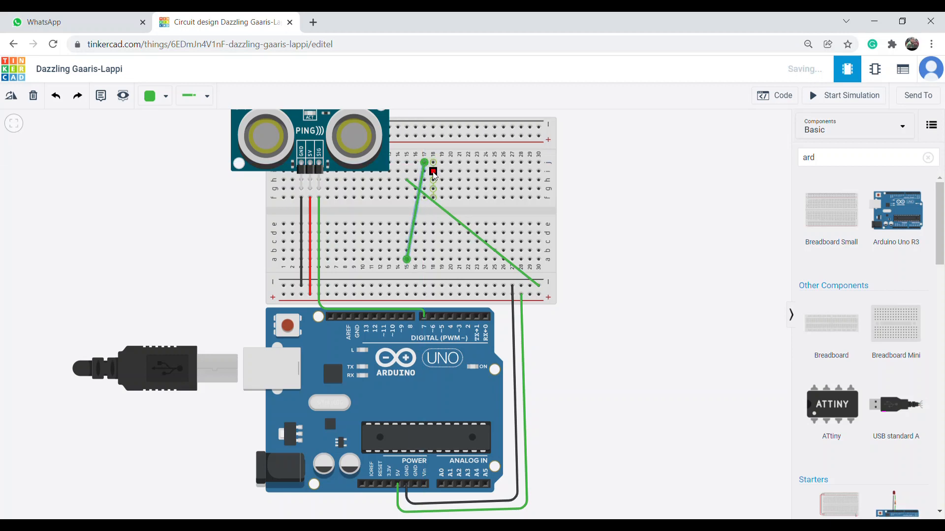
{"action": "left_click", "coordinate": [433, 171]}
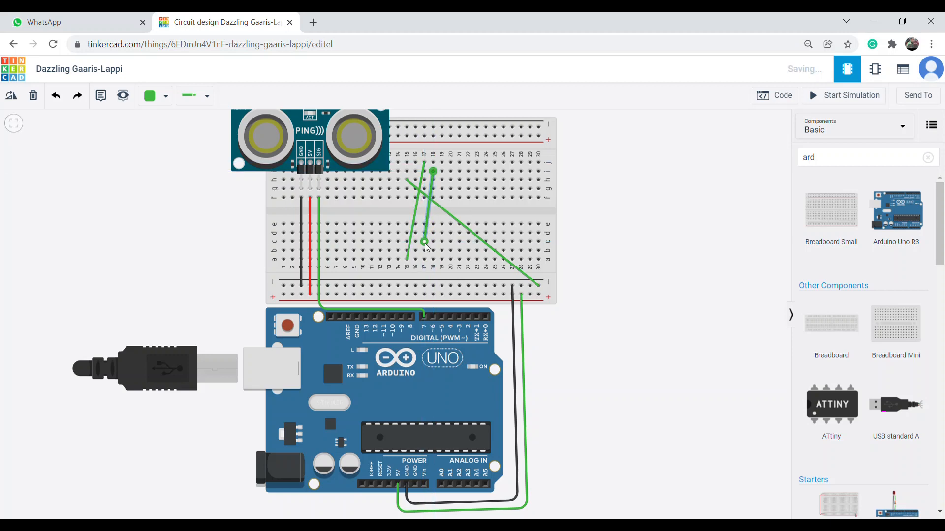
Draw a green wire on the breadboard from hole h19 to hole b18.
{"action": "left_click", "coordinate": [424, 242]}
{"action": "left_click", "coordinate": [442, 180]}
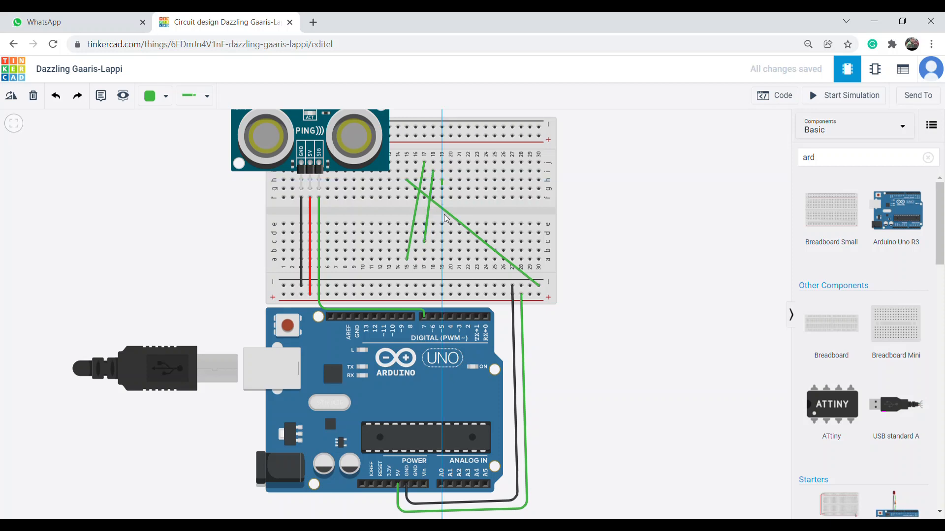
{"action": "left_click", "coordinate": [433, 251]}
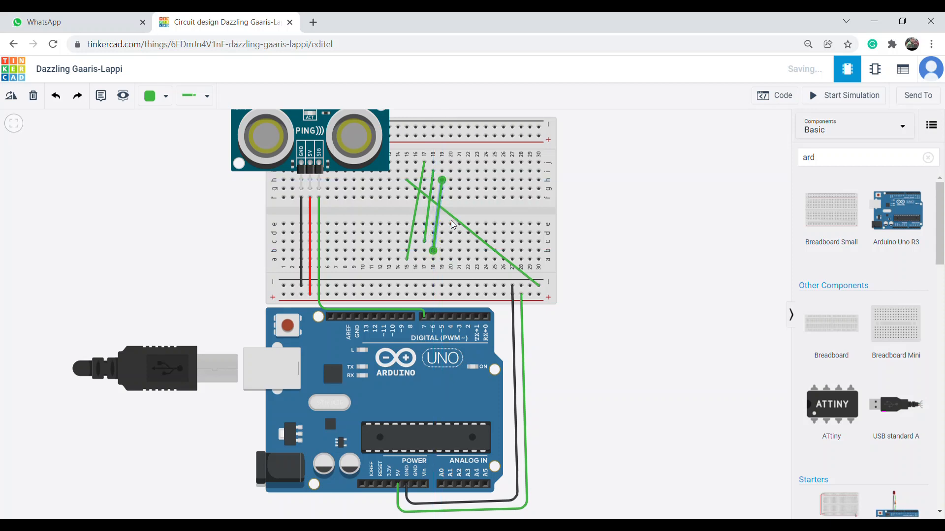
Delete the four green practice wires crossing the middle of the breadboard.
{"action": "left_click", "coordinate": [453, 218]}
{"action": "key", "text": "Delete"}
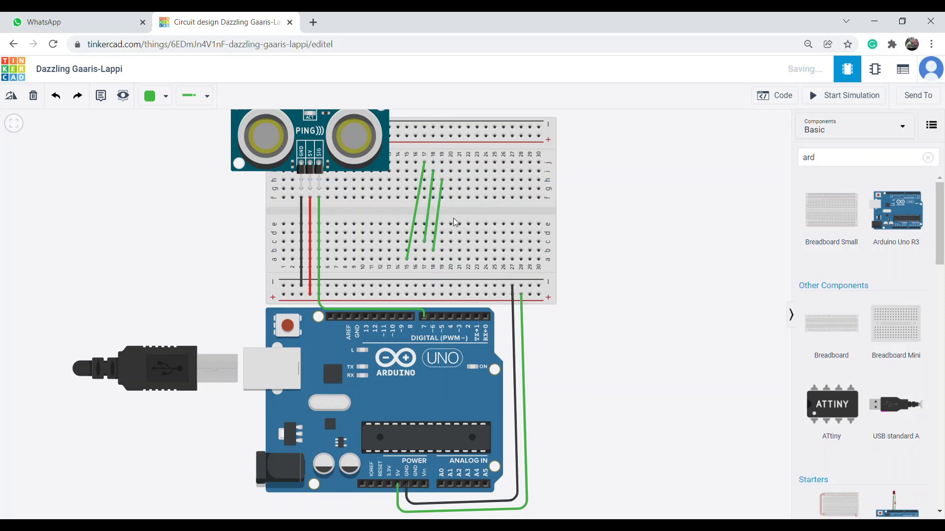
{"action": "left_click", "coordinate": [436, 216]}
{"action": "key", "text": "Delete"}
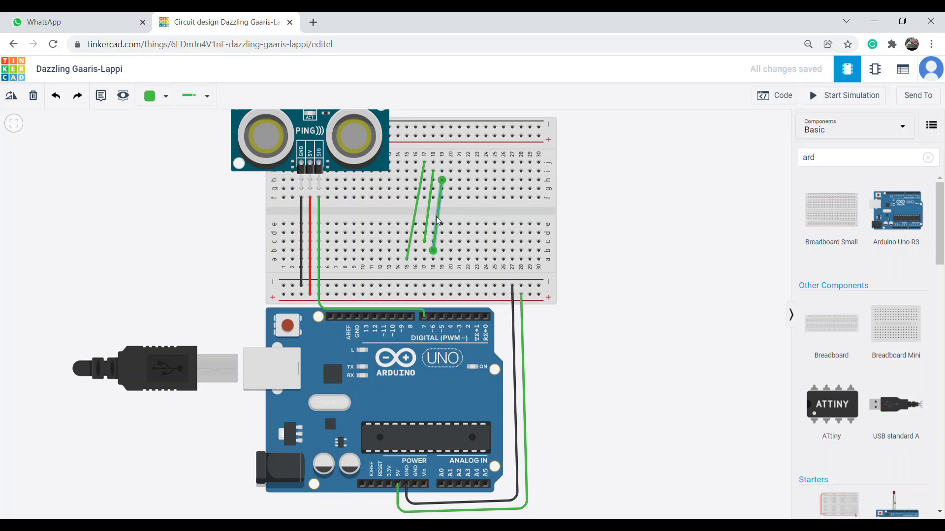
{"action": "left_click", "coordinate": [427, 215]}
{"action": "key", "text": "Delete"}
{"action": "left_click", "coordinate": [416, 210]}
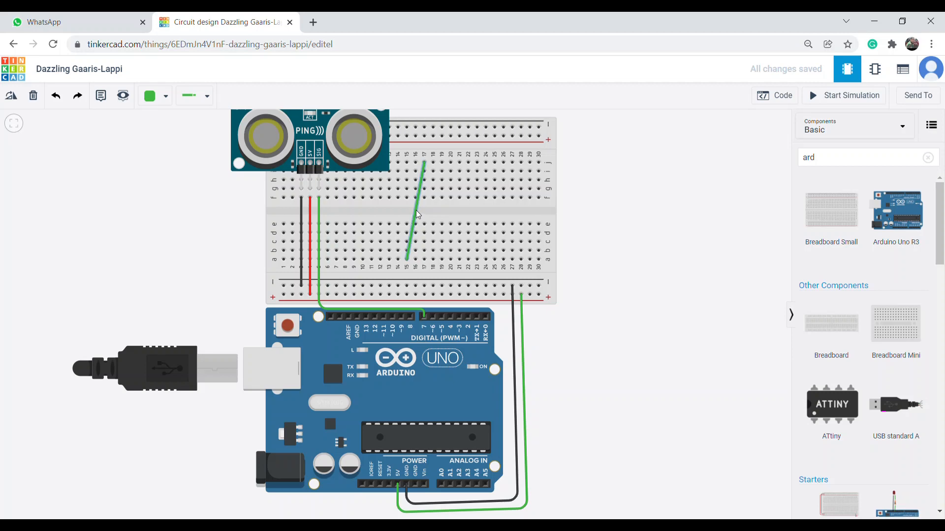
{"action": "key", "text": "Delete"}
Show the Arduino Uno's text code and start the simulation.
{"action": "left_click", "coordinate": [786, 102]}
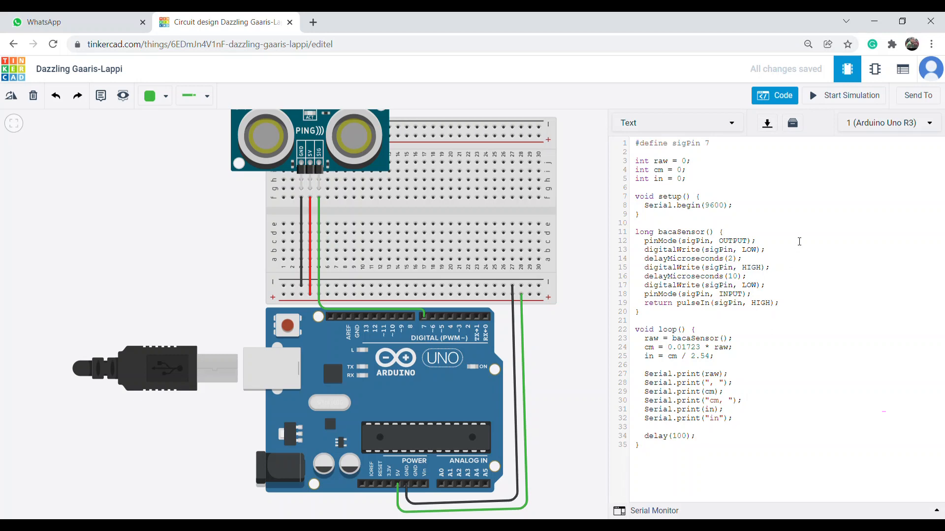
{"action": "left_click", "coordinate": [843, 99]}
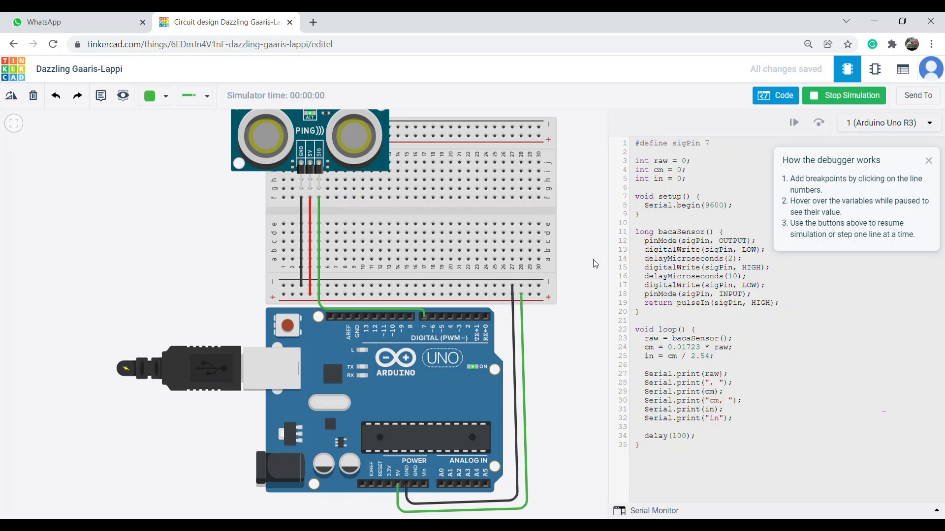
Select the ultrasonic distance sensor and move its simulated target within the detection zone to about 227 cm.
{"action": "scroll", "coordinate": [592, 264], "scroll_direction": "down", "scroll_amount": 3}
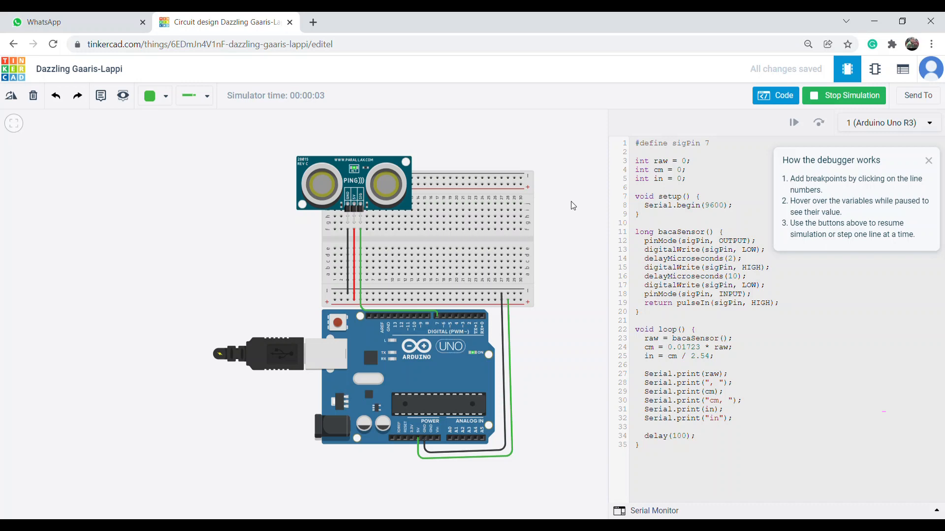
{"action": "left_click_drag", "start_coordinate": [571, 202], "coordinate": [546, 270]}
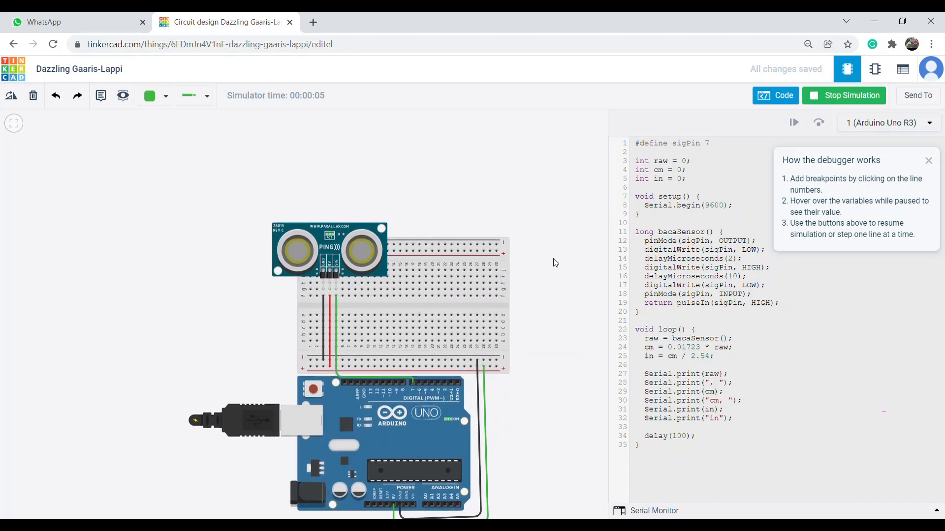
{"action": "left_click_drag", "start_coordinate": [555, 263], "coordinate": [554, 272]}
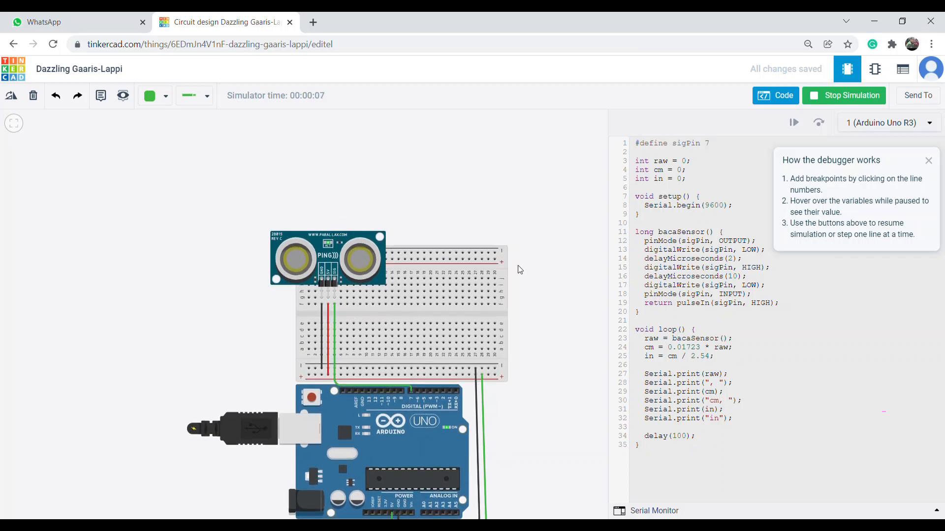
{"action": "left_click", "coordinate": [329, 258]}
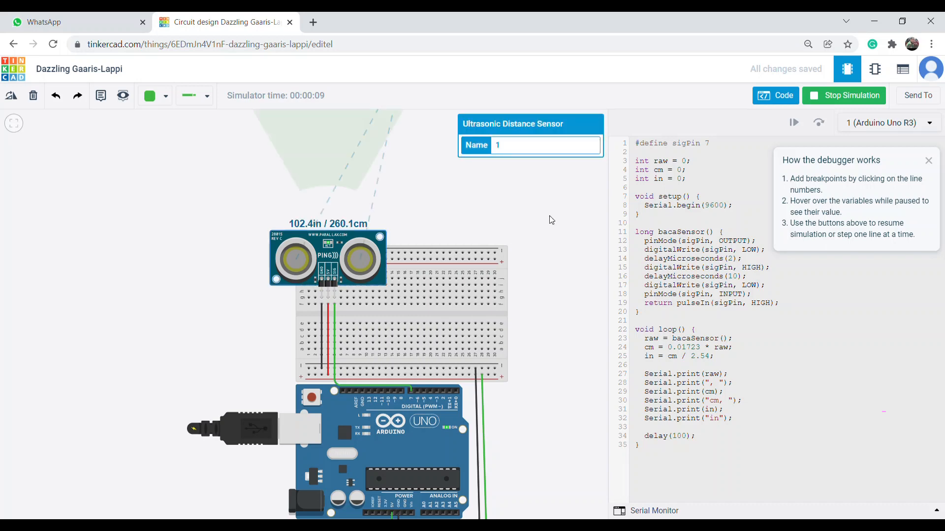
{"action": "left_click_drag", "start_coordinate": [550, 217], "coordinate": [538, 302]}
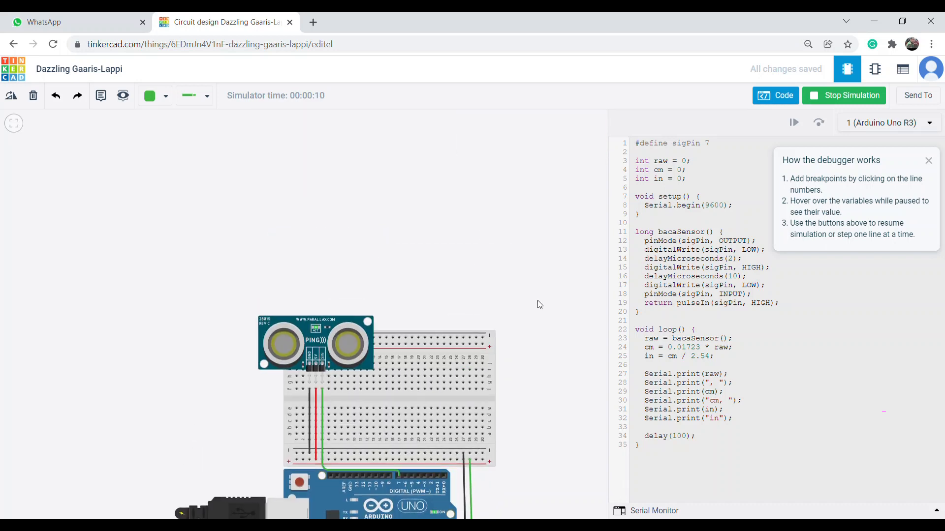
{"action": "left_click", "coordinate": [320, 343]}
{"action": "left_click_drag", "start_coordinate": [455, 190], "coordinate": [448, 232]}
{"action": "left_click", "coordinate": [287, 408]}
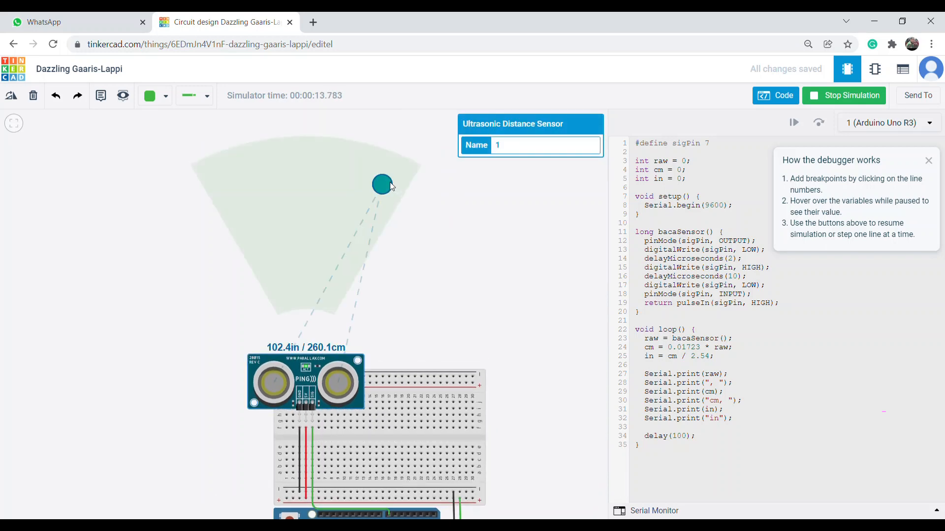
{"action": "left_click_drag", "start_coordinate": [389, 183], "coordinate": [340, 194]}
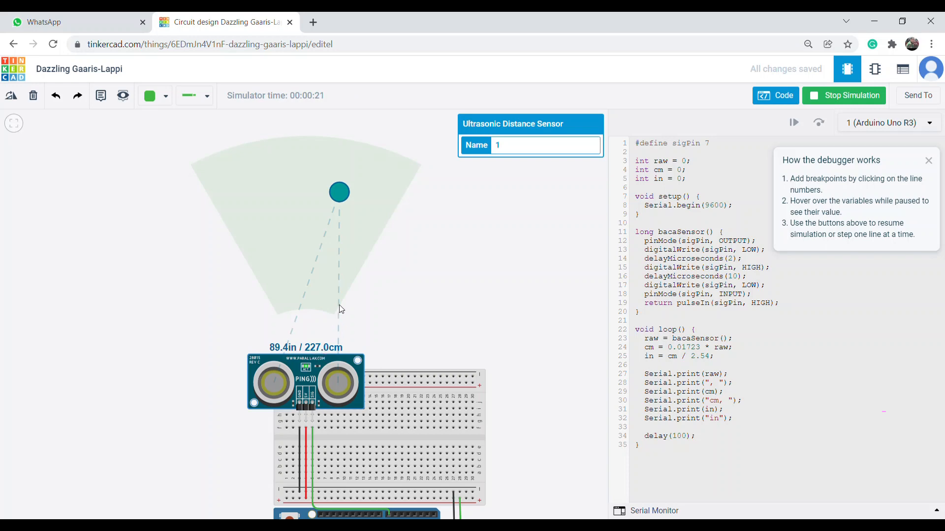
Open the Serial Monitor and move the sensor's target out of the detection zone and back to about 251 cm.
{"action": "left_click", "coordinate": [637, 512]}
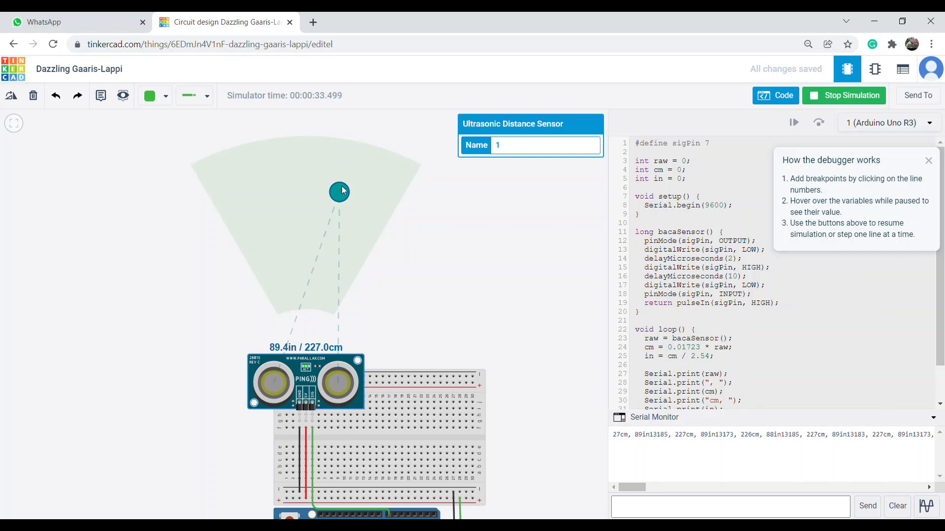
{"action": "left_click_drag", "start_coordinate": [343, 193], "coordinate": [228, 125]}
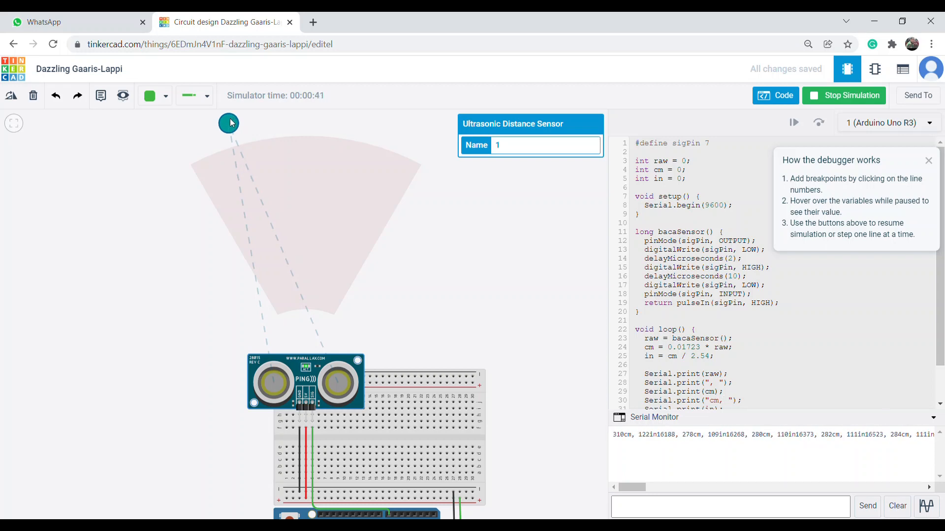
{"action": "left_click_drag", "start_coordinate": [228, 123], "coordinate": [329, 180]}
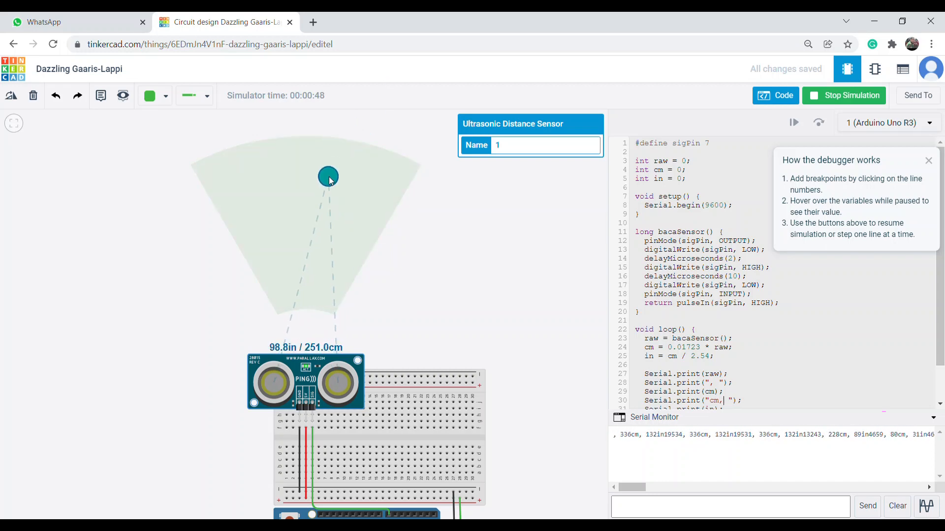
Remove the trailing spaces from the printed ", " and "cm, " strings in the loop, and run the simulation again briefly.
{"action": "left_click", "coordinate": [842, 98]}
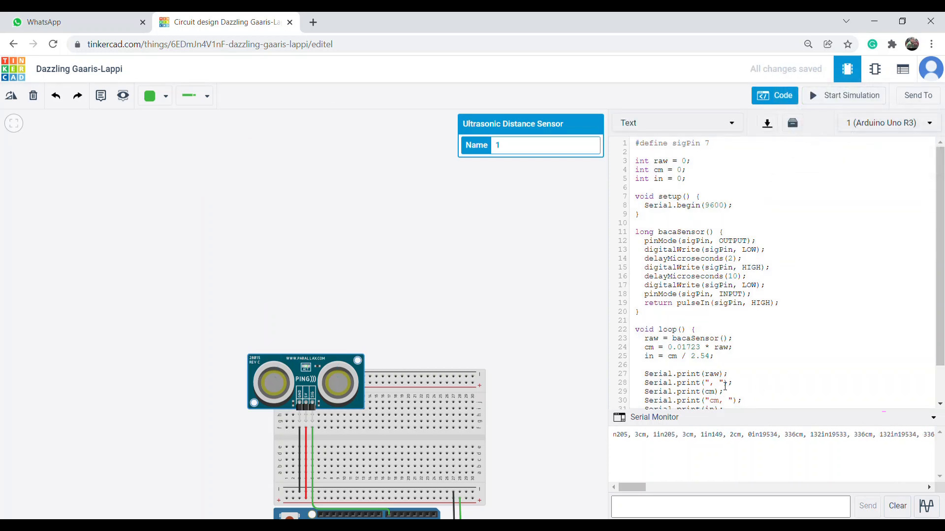
{"action": "key", "text": "BackSpace"}
{"action": "left_click_drag", "start_coordinate": [935, 357], "coordinate": [943, 381]}
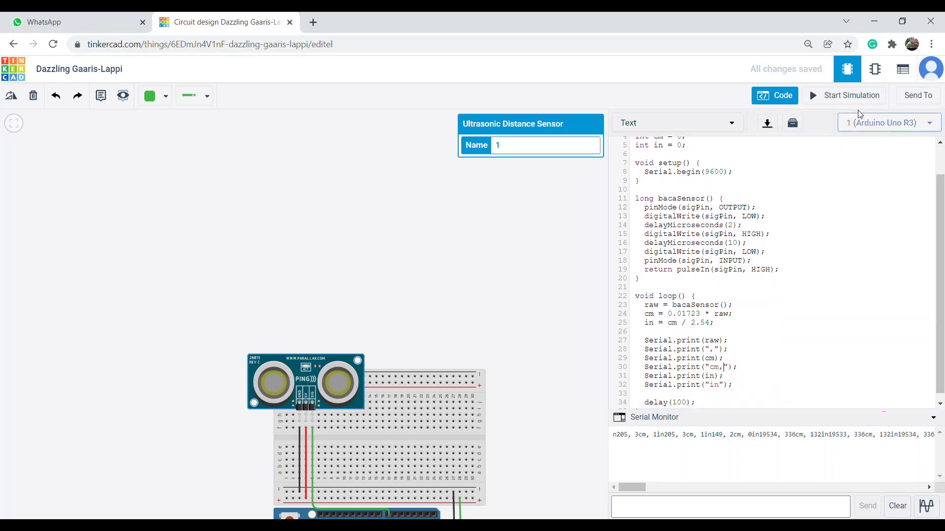
{"action": "left_click", "coordinate": [852, 97]}
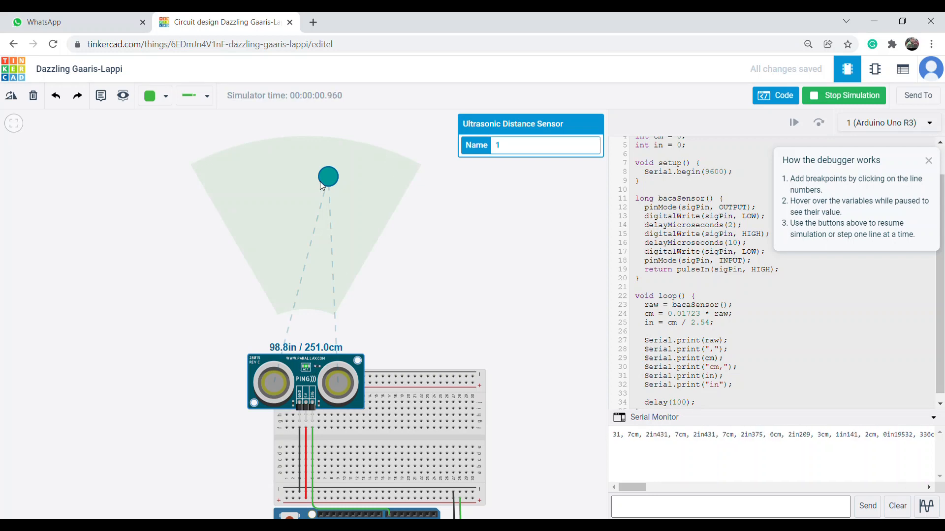
{"action": "left_click", "coordinate": [851, 101]}
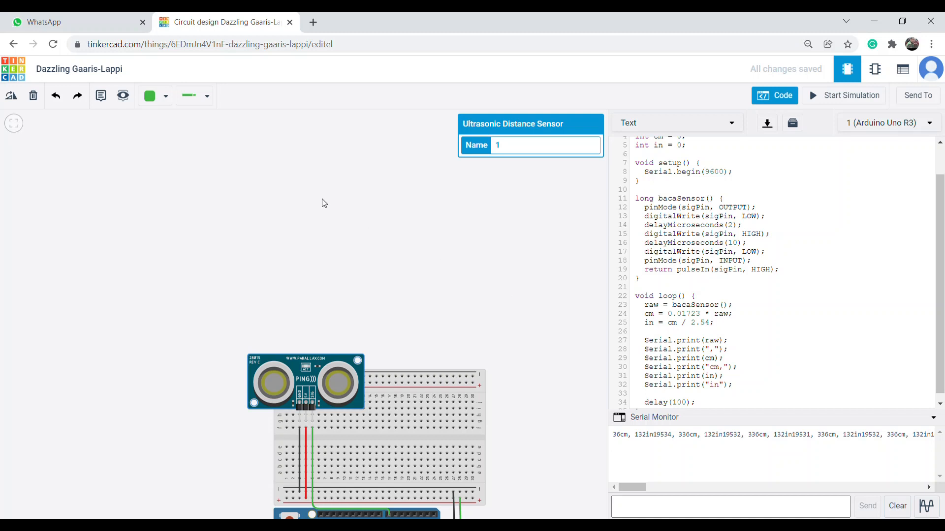
Leave the Dazzling Gaaris-Lappi design and open the Cool Robo circuit from the dashboard for editing.
{"action": "left_click", "coordinate": [14, 46]}
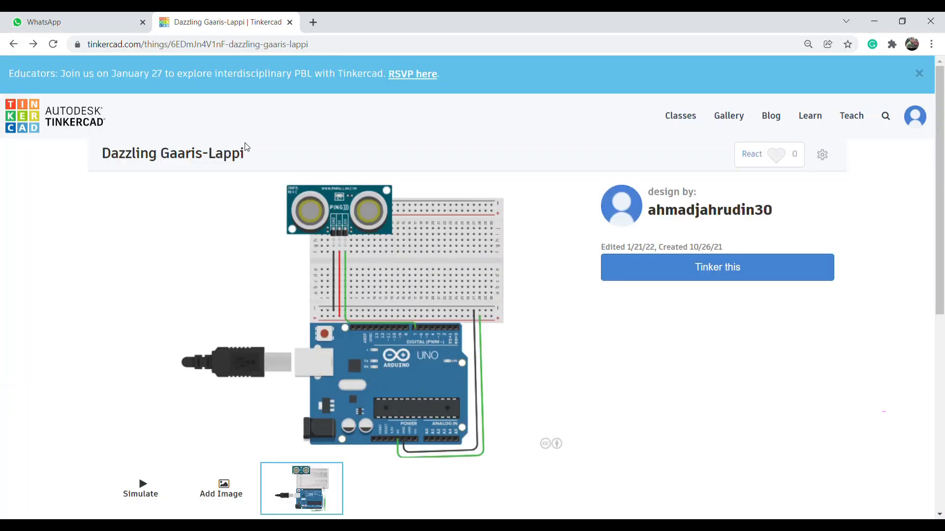
{"action": "left_click", "coordinate": [13, 45]}
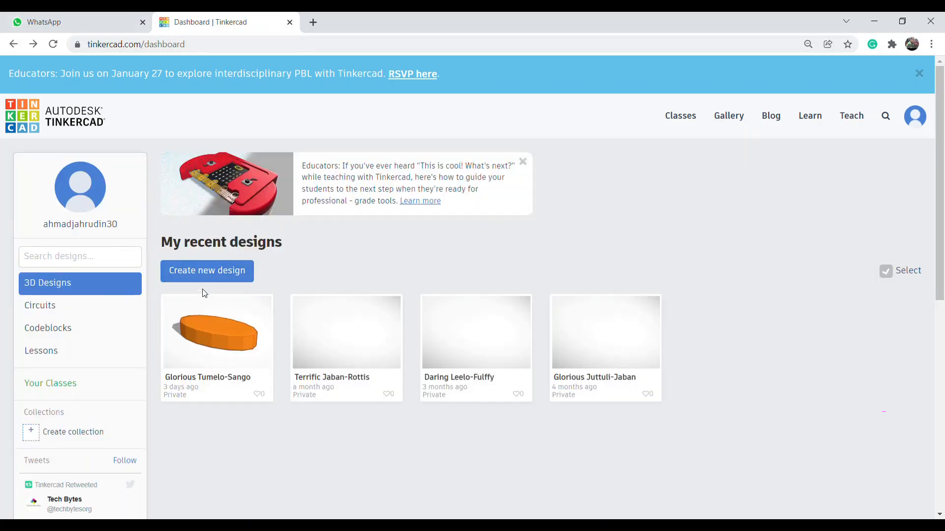
{"action": "left_click", "coordinate": [87, 313]}
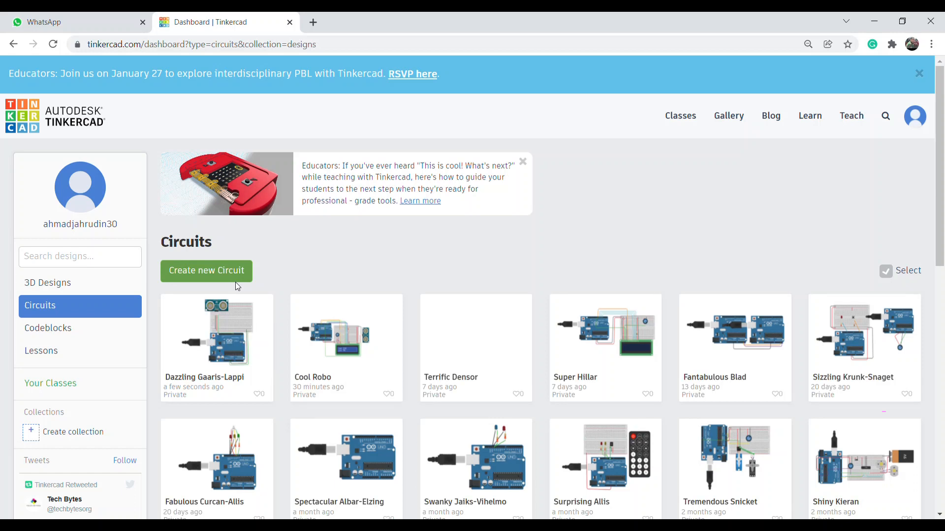
{"action": "left_click", "coordinate": [350, 356]}
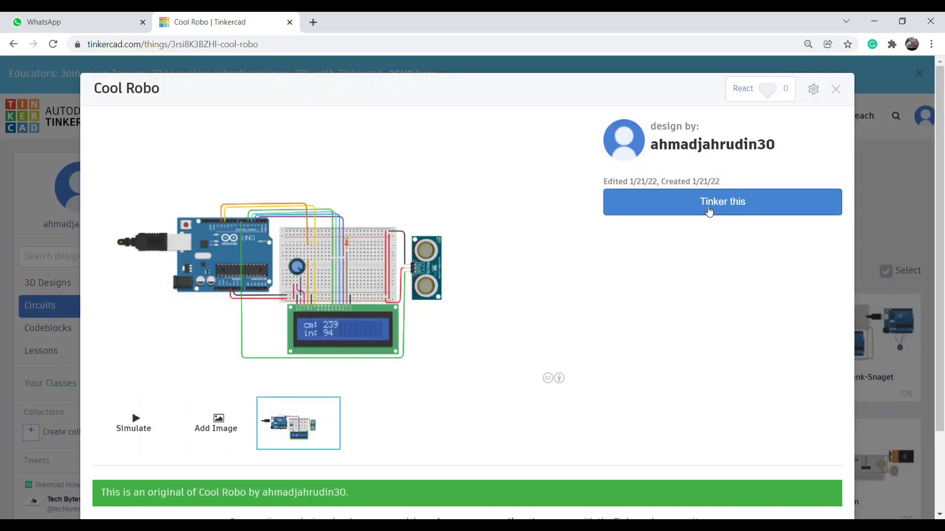
{"action": "left_click", "coordinate": [711, 210]}
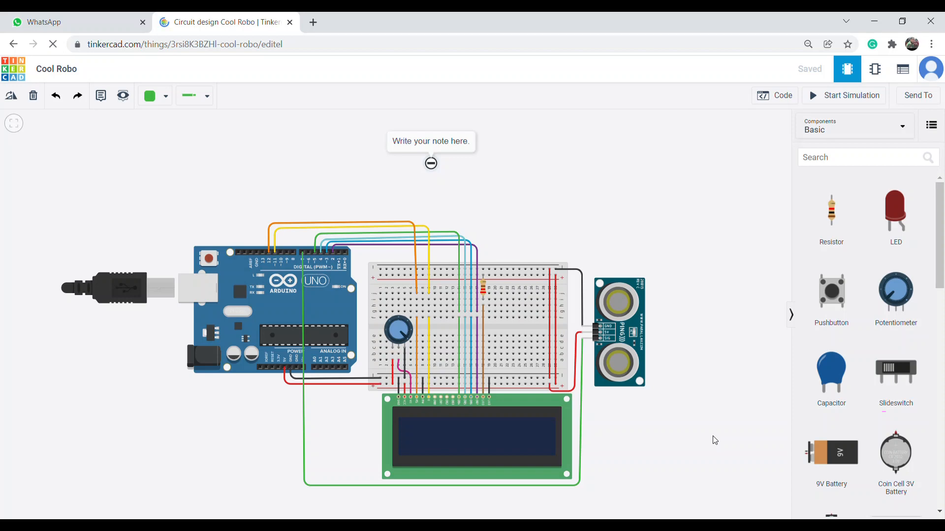
Draw a bent green wire around the outside from hole j20 to the upper negative rail near column 26, and delete it.
{"action": "scroll", "coordinate": [715, 441], "scroll_direction": "up", "scroll_amount": 2}
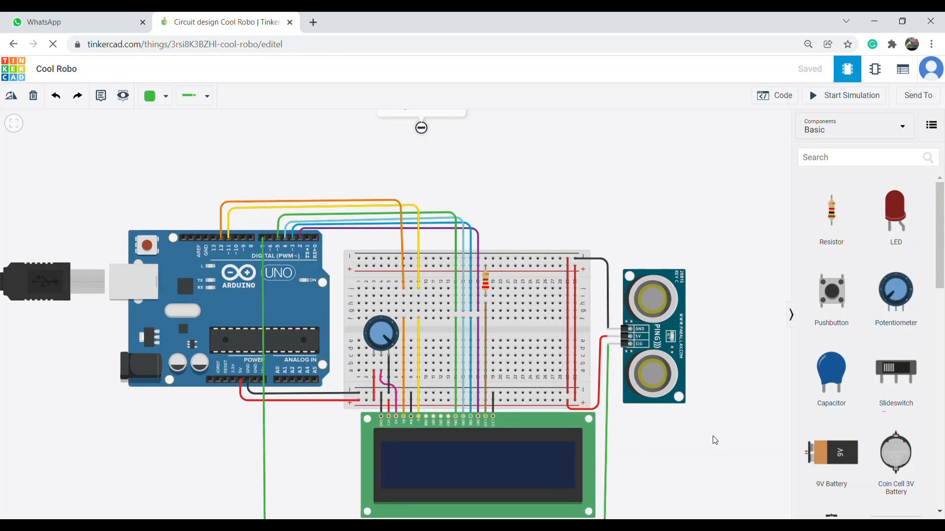
{"action": "scroll", "coordinate": [715, 440], "scroll_direction": "up", "scroll_amount": 1}
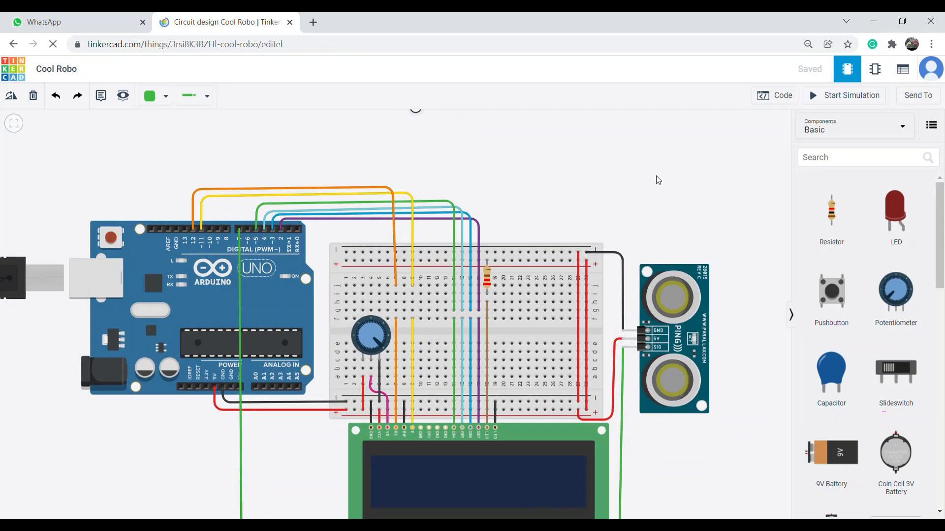
{"action": "left_click_drag", "start_coordinate": [656, 179], "coordinate": [651, 125]}
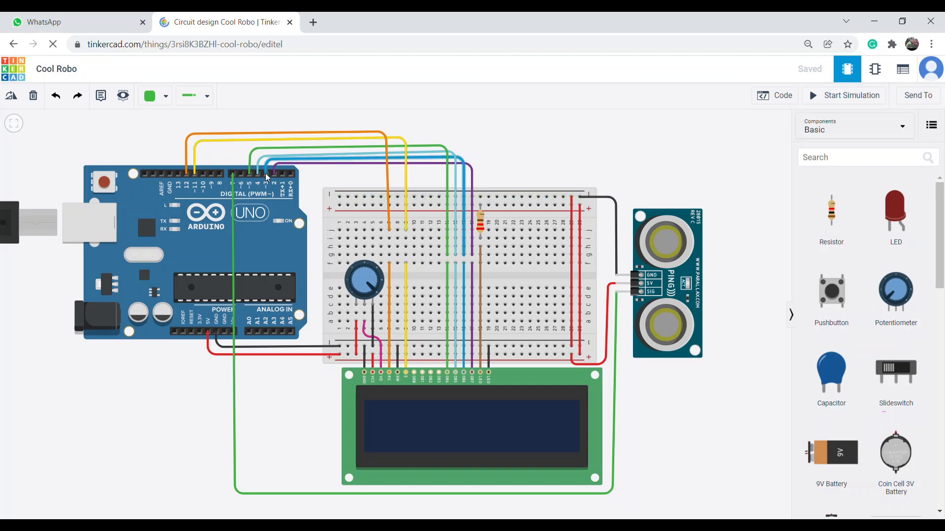
{"action": "left_click", "coordinate": [496, 231]}
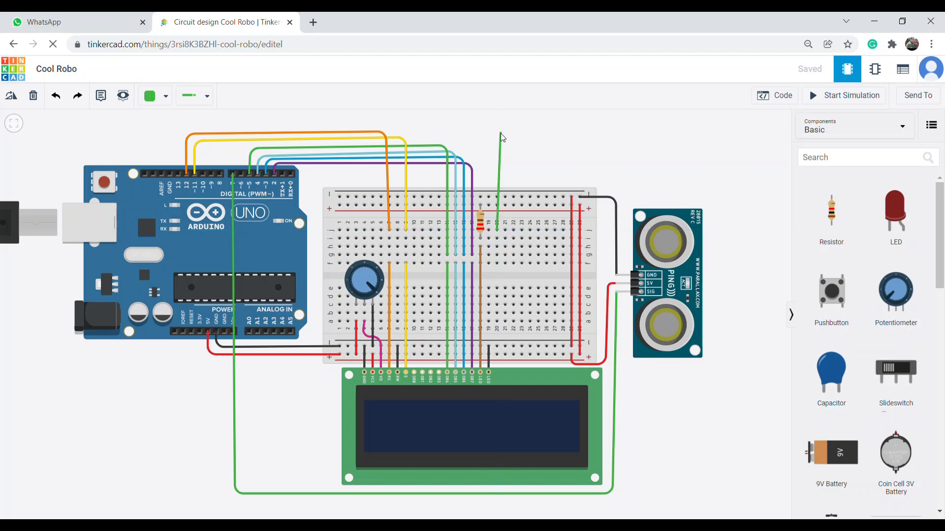
{"action": "left_click", "coordinate": [500, 134]}
{"action": "left_click", "coordinate": [581, 136]}
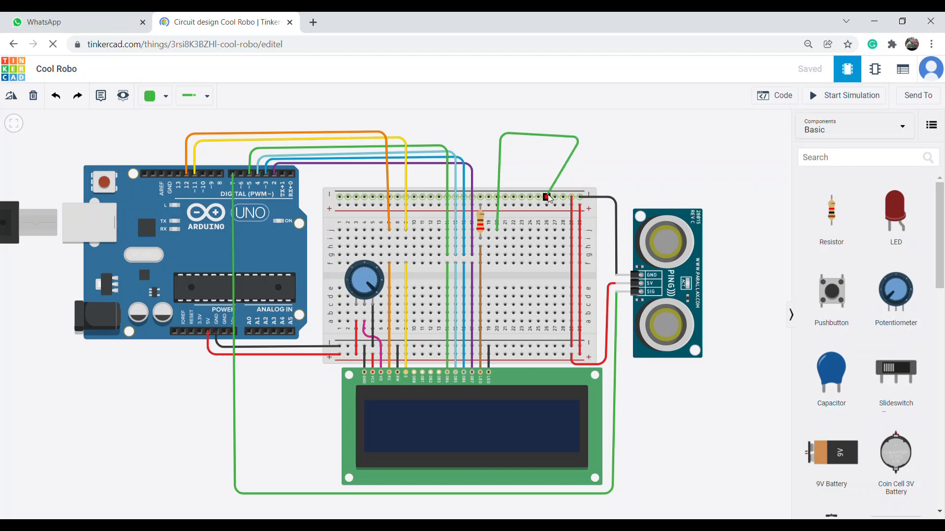
{"action": "left_click", "coordinate": [547, 197]}
{"action": "key", "text": "Delete"}
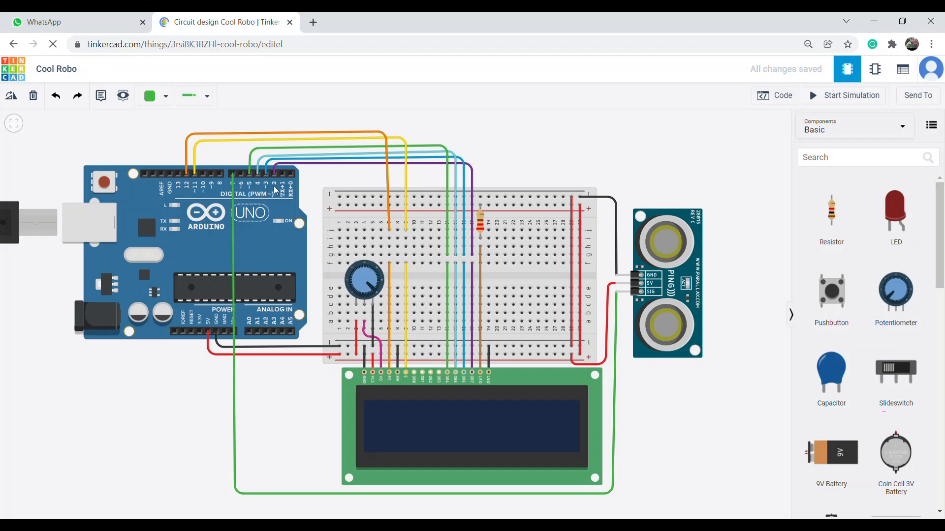
Search the components for "ult" and place a second three-pin Ultrasonic Distance Sensor in the empty area above the wired one.
{"action": "left_click", "coordinate": [481, 226]}
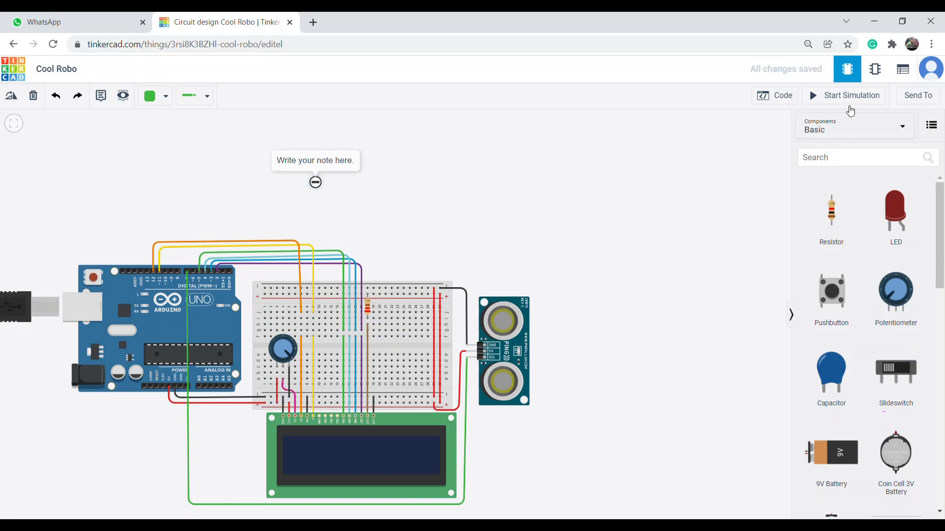
{"action": "left_click", "coordinate": [833, 165]}
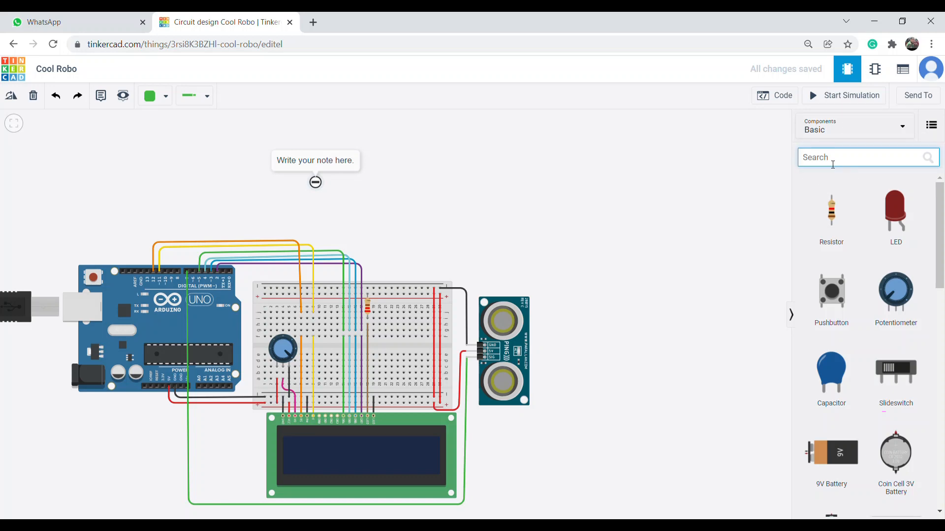
{"action": "type", "text": "u"}
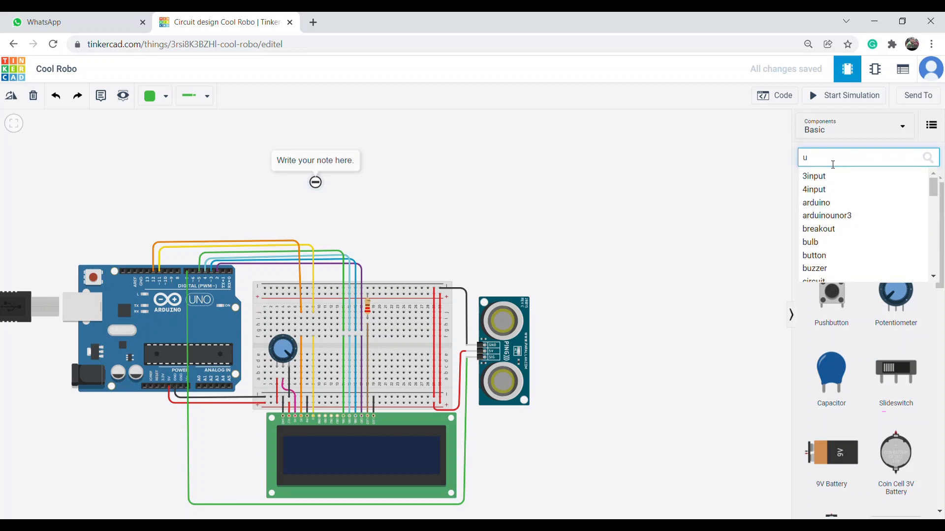
{"action": "type", "text": "lt"}
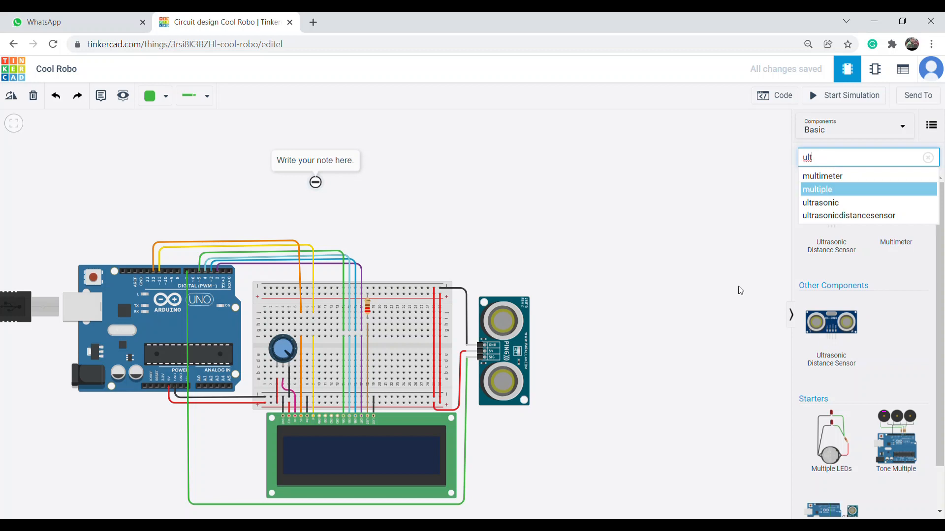
{"action": "left_click", "coordinate": [811, 231]}
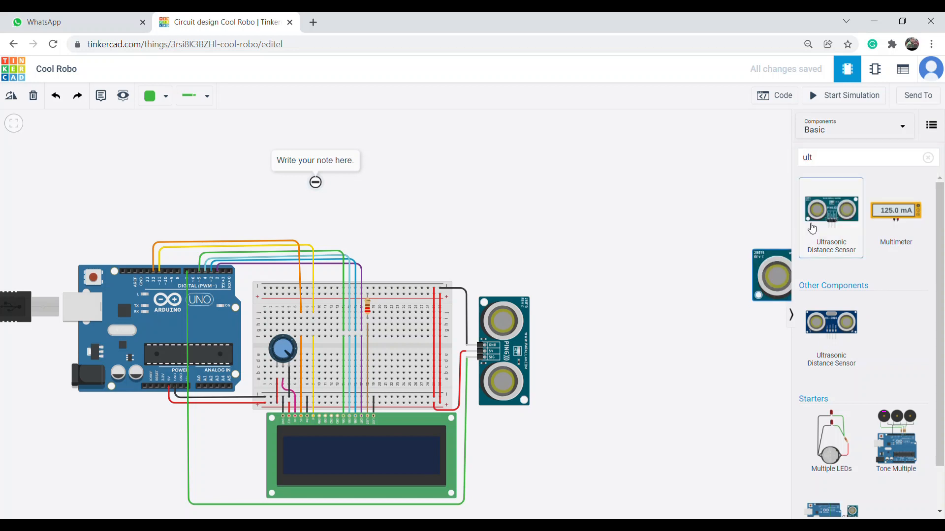
{"action": "left_click_drag", "start_coordinate": [812, 229], "coordinate": [635, 210]}
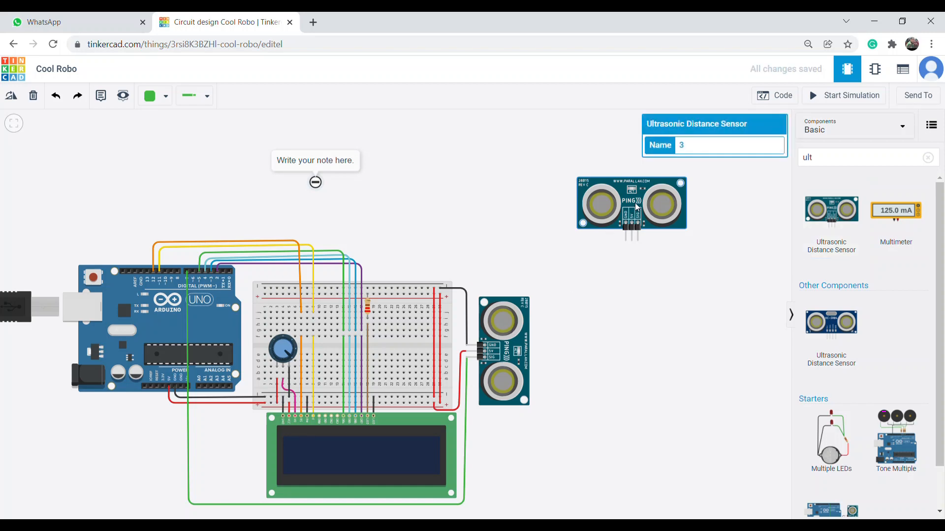
Rotate the newly placed ultrasonic sensor through a full turn and delete it.
{"action": "left_click", "coordinate": [18, 100]}
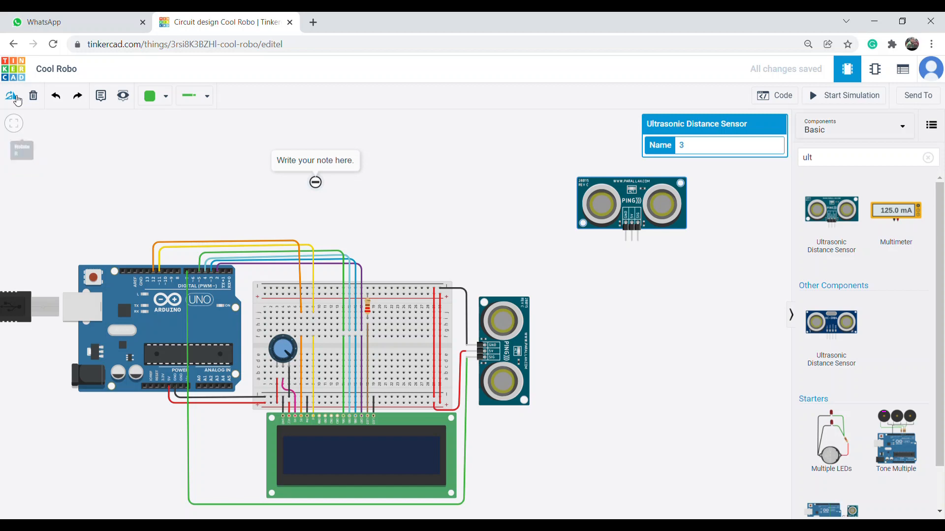
{"action": "left_click", "coordinate": [17, 100]}
{"action": "left_click", "coordinate": [17, 100]}
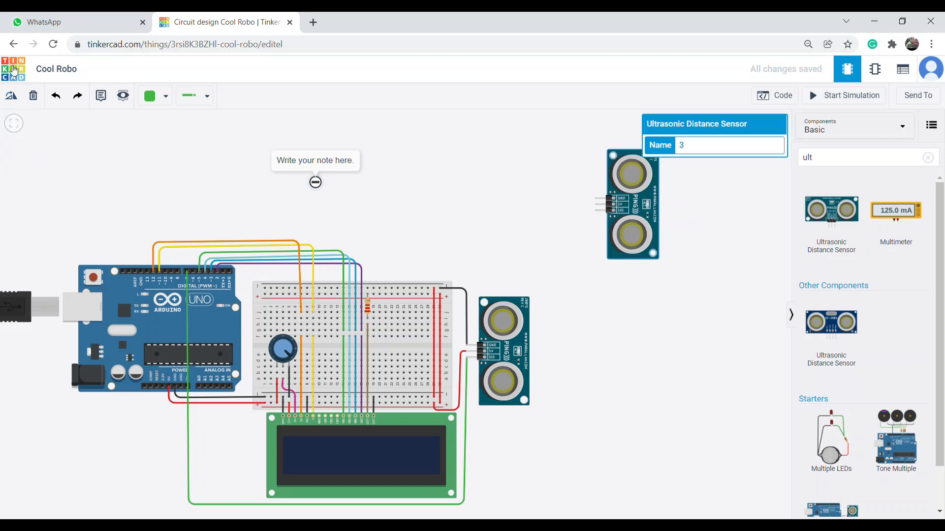
{"action": "left_click", "coordinate": [13, 97]}
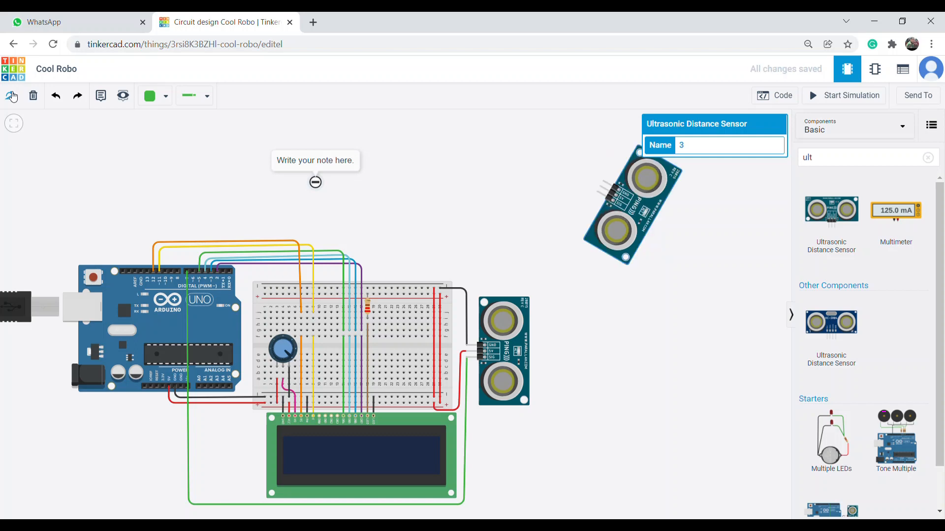
{"action": "left_click", "coordinate": [13, 97]}
{"action": "left_click", "coordinate": [13, 97]}
{"action": "left_click", "coordinate": [13, 97]}
{"action": "left_click", "coordinate": [13, 97]}
{"action": "left_click", "coordinate": [14, 97]}
{"action": "left_click", "coordinate": [13, 97]}
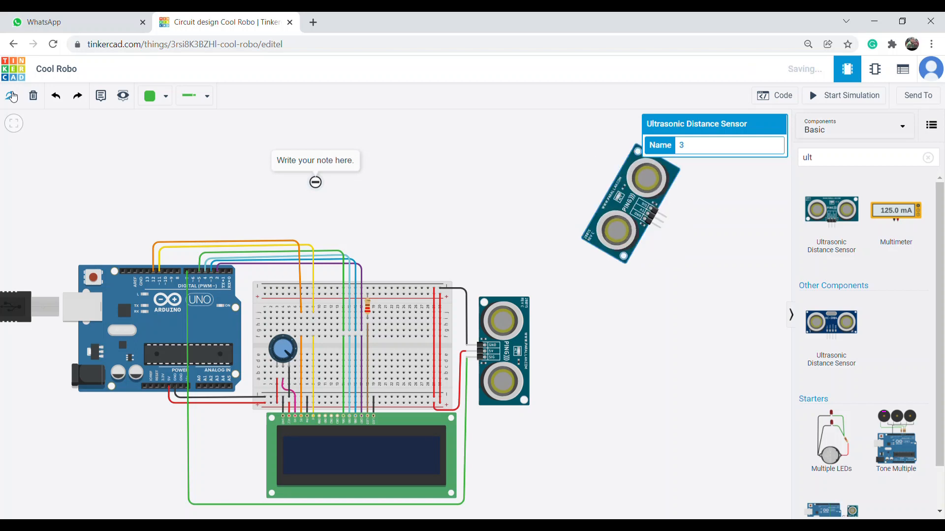
{"action": "left_click", "coordinate": [14, 97]}
{"action": "left_click", "coordinate": [13, 97]}
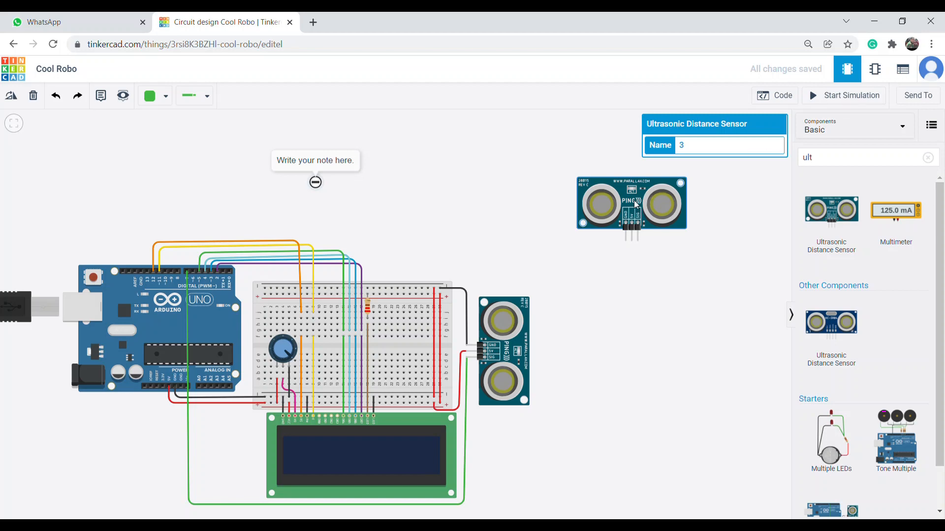
{"action": "key", "text": "Delete"}
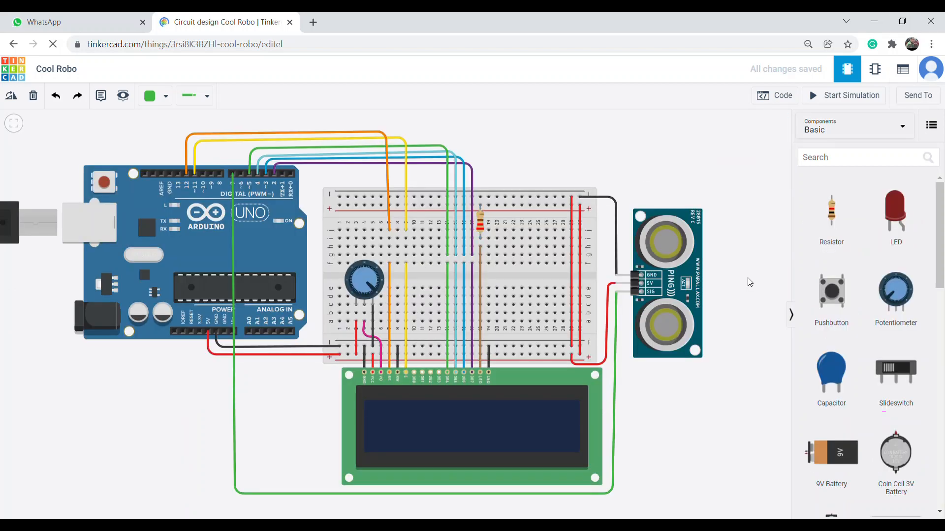
Open the Arduino code, examine the LCD distance sketch through the readUltrasonicDistance function, and close the code view.
{"action": "left_click", "coordinate": [781, 102]}
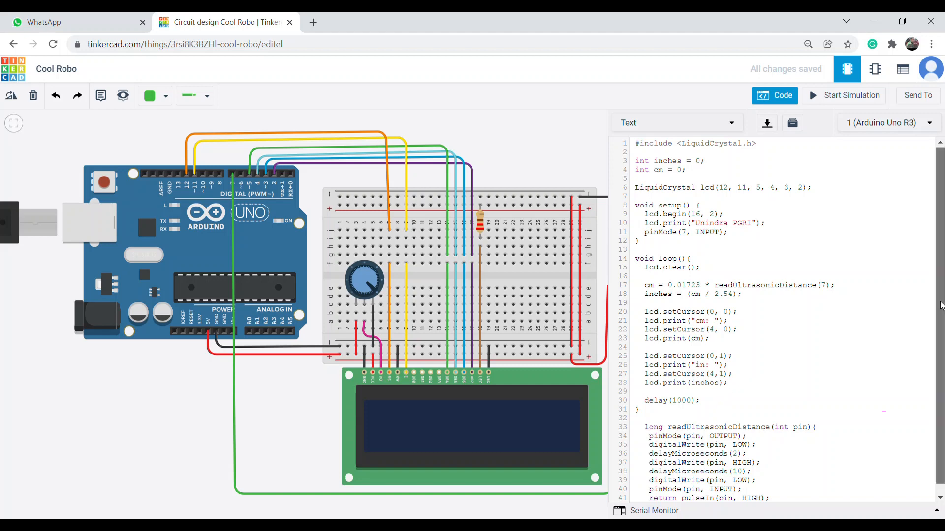
{"action": "scroll", "coordinate": [941, 306], "scroll_direction": "down", "scroll_amount": 1}
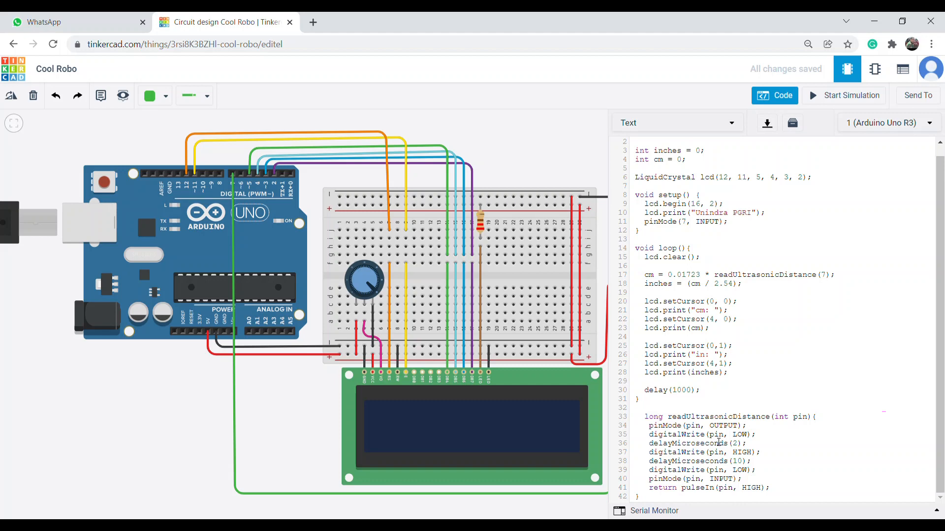
{"action": "left_click", "coordinate": [637, 527]}
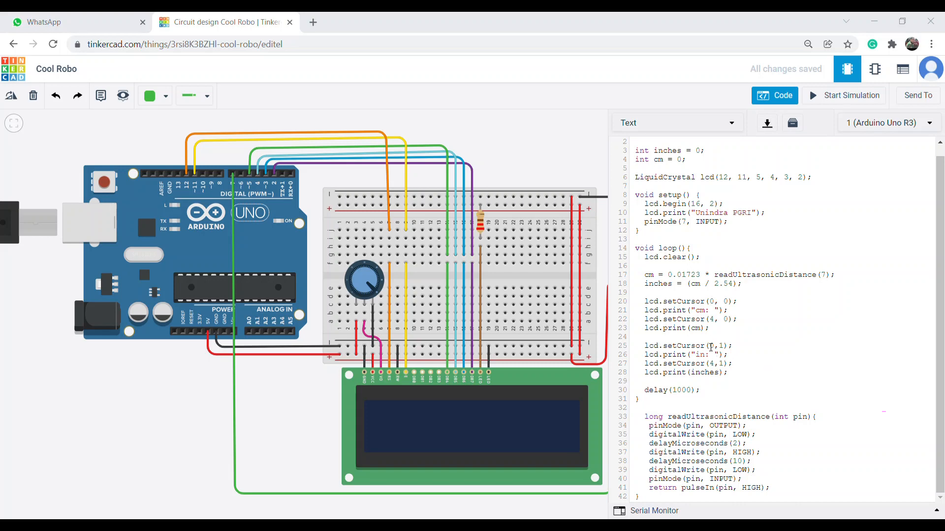
{"action": "left_click", "coordinate": [714, 436]}
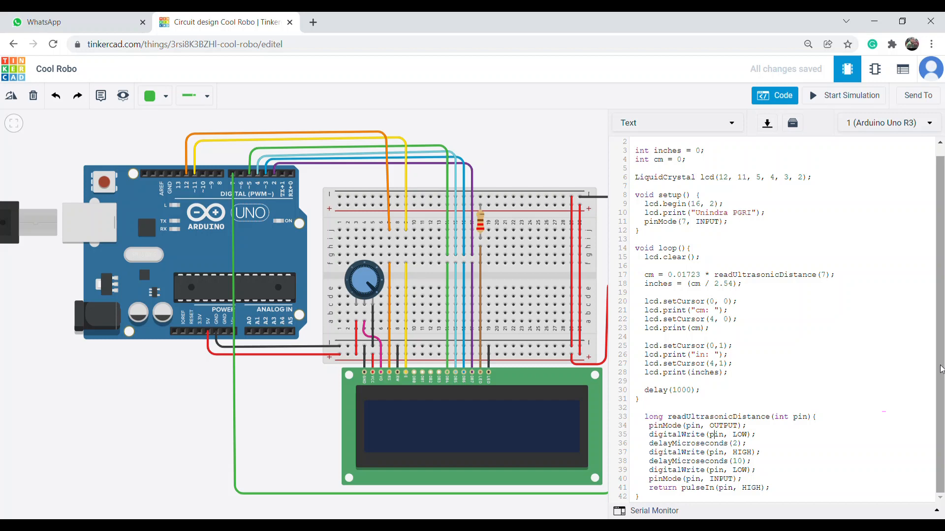
{"action": "left_click", "coordinate": [929, 366]}
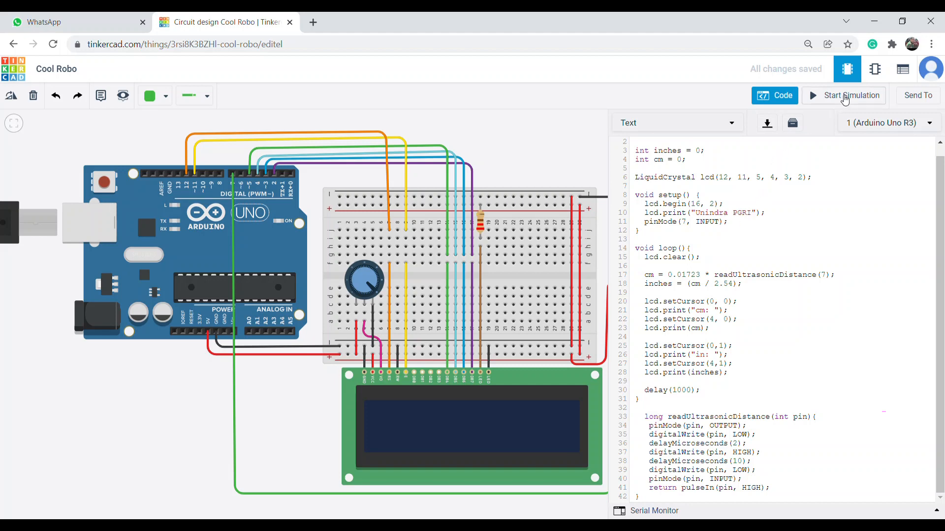
{"action": "left_click", "coordinate": [786, 99]}
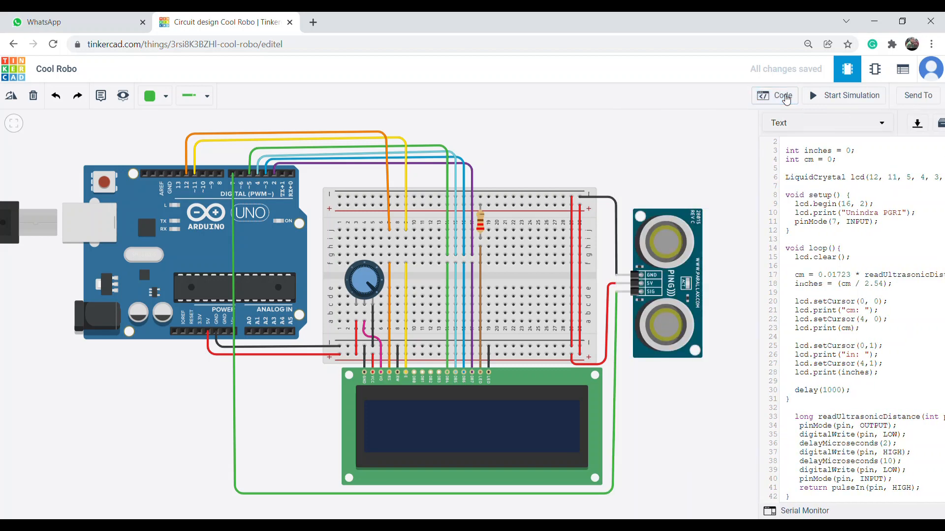
Start the simulation and select the wired ultrasonic sensor to show its complete detection zone and target.
{"action": "left_click", "coordinate": [848, 101]}
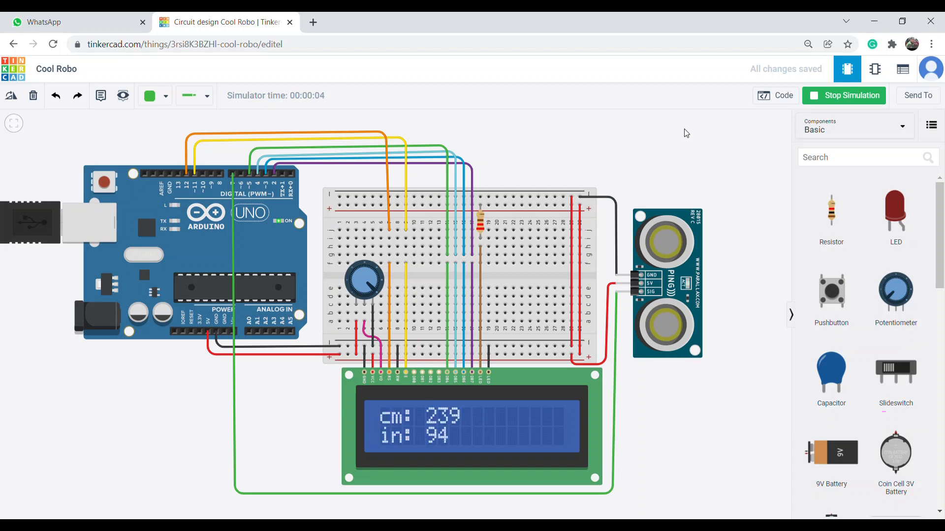
{"action": "scroll", "coordinate": [686, 134], "scroll_direction": "down", "scroll_amount": 1}
{"action": "scroll", "coordinate": [687, 133], "scroll_direction": "down", "scroll_amount": 2}
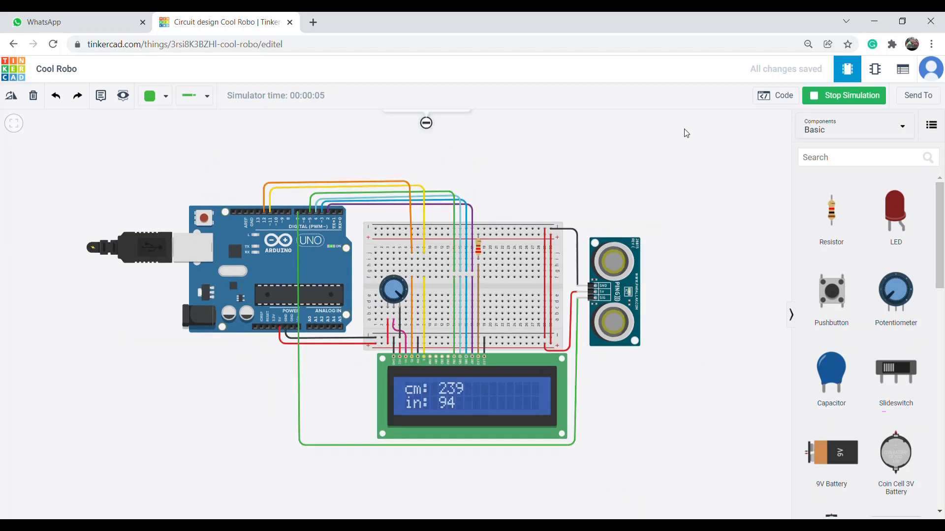
{"action": "left_click", "coordinate": [622, 292]}
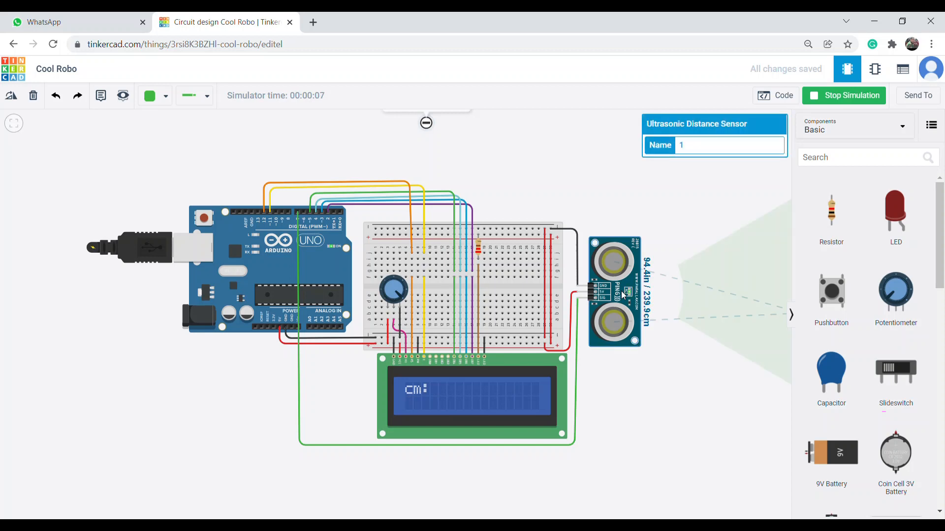
{"action": "left_click", "coordinate": [626, 409]}
{"action": "left_click_drag", "start_coordinate": [626, 409], "coordinate": [421, 410]}
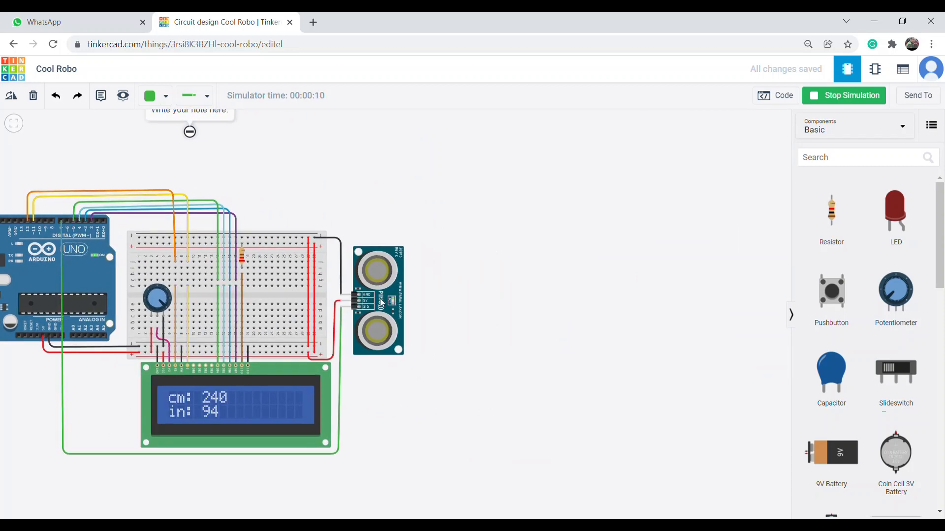
{"action": "left_click", "coordinate": [386, 299]}
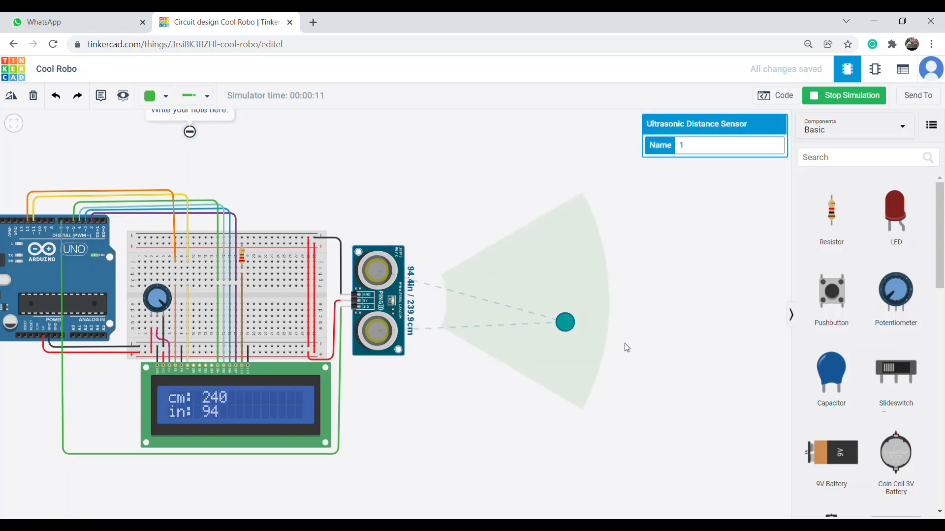
Move the sensor's target to about 257 cm, out to about 335 cm, and back inside the detection zone to about 266 cm.
{"action": "left_click_drag", "start_coordinate": [566, 323], "coordinate": [567, 238]}
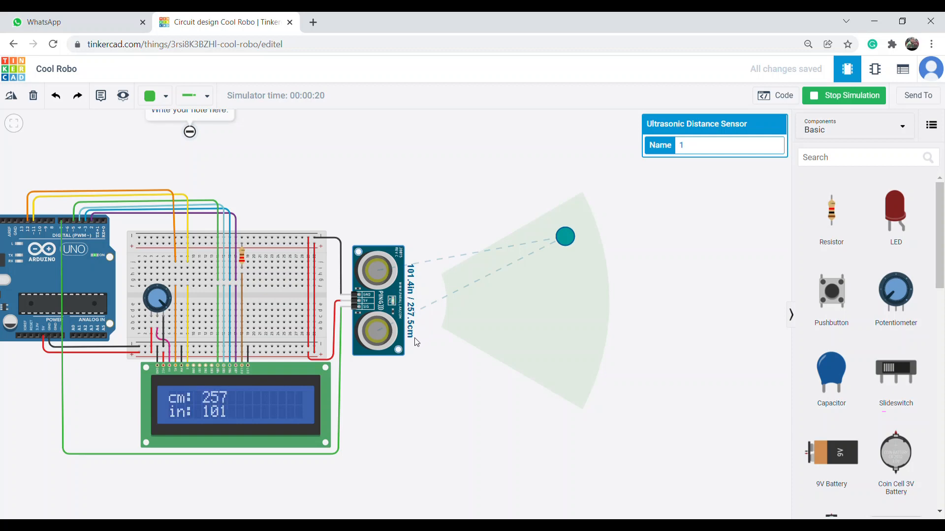
{"action": "left_click_drag", "start_coordinate": [568, 241], "coordinate": [617, 261]}
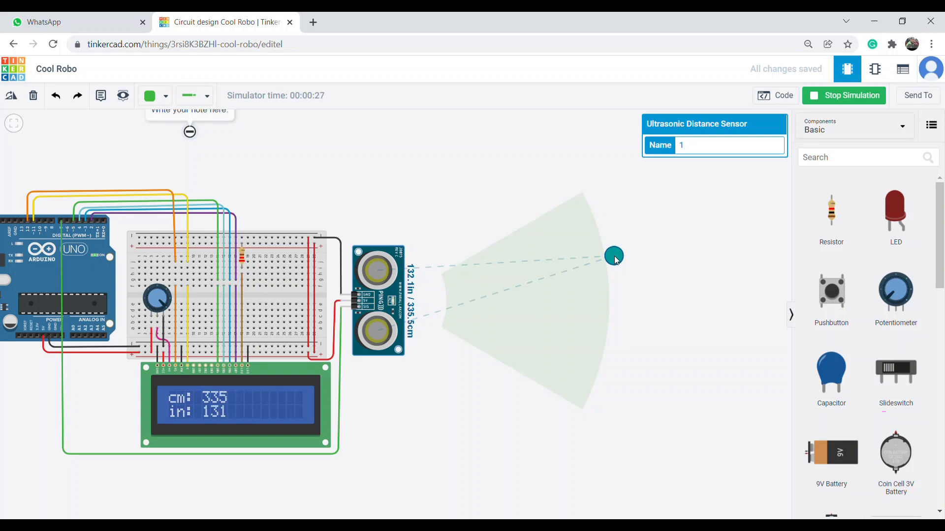
{"action": "left_click_drag", "start_coordinate": [617, 261], "coordinate": [578, 348]}
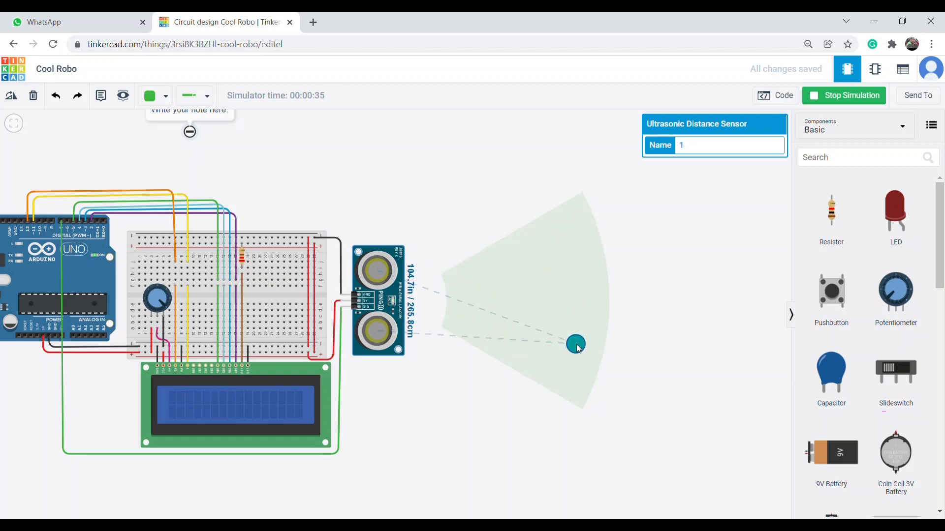